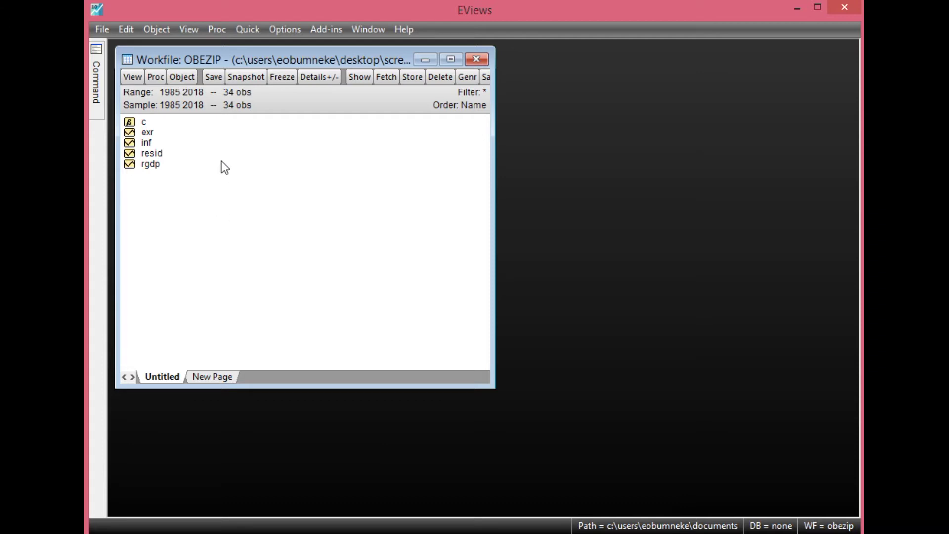
Set up a new equation estimation specified as rgdp c exr inf, using the ARDL - Auto-regressive Distributed Lag Models method
left_click(249, 30)
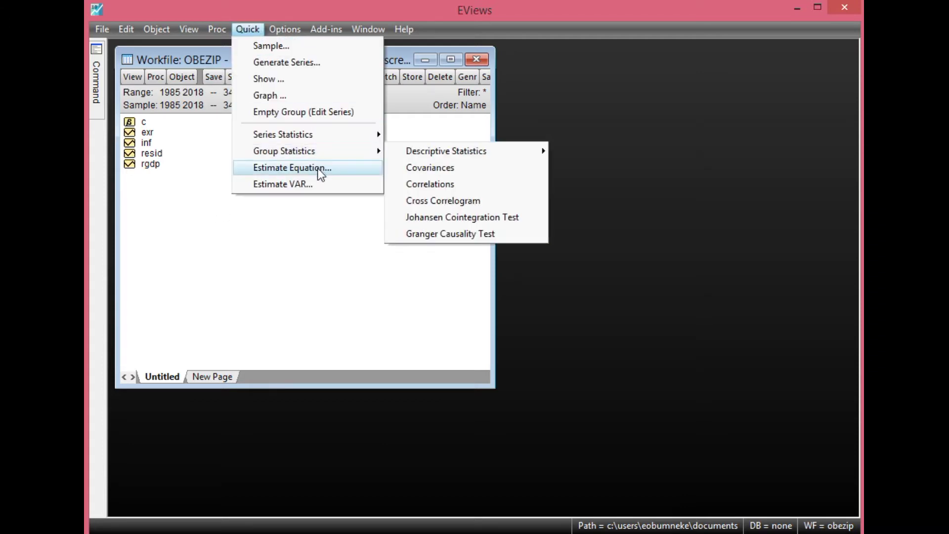
left_click(321, 170)
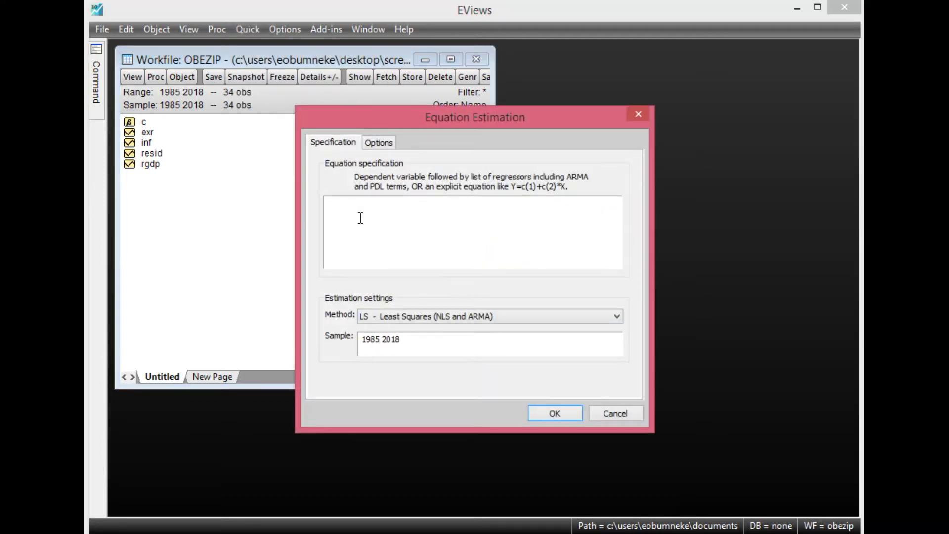
type("rgdp c exr inf")
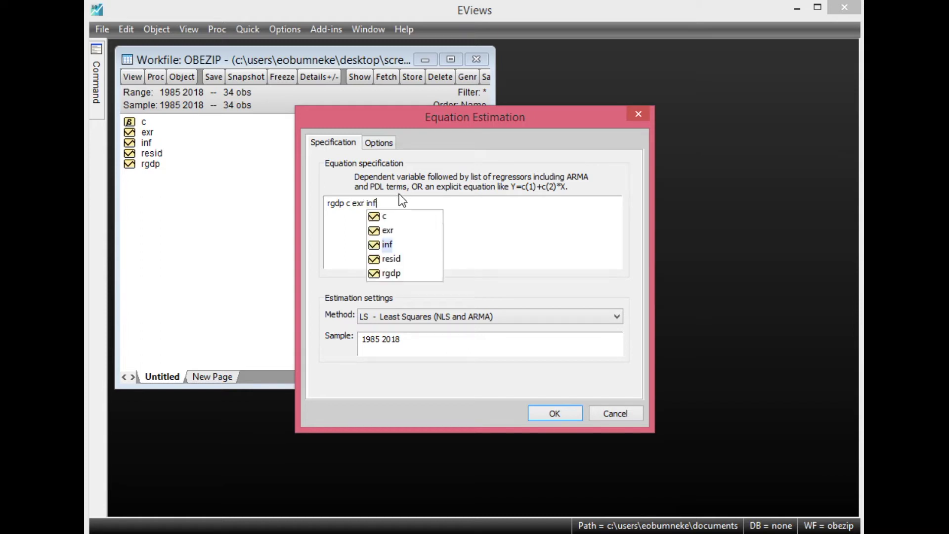
left_click(401, 203)
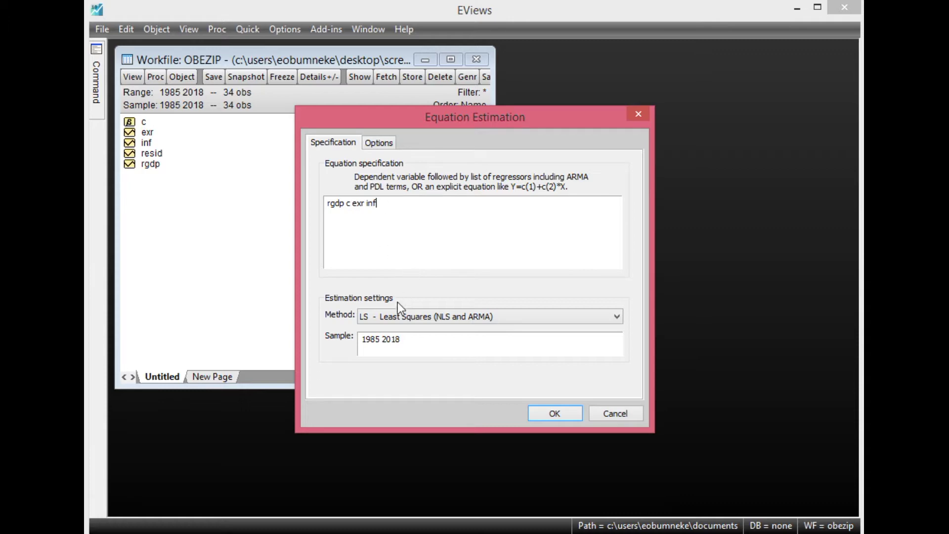
left_click(616, 322)
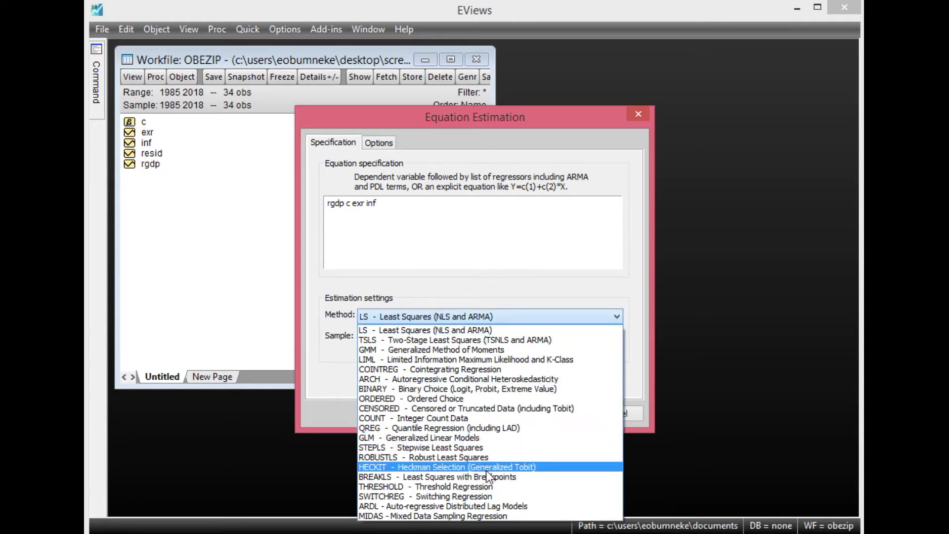
left_click(488, 505)
left_click(387, 207)
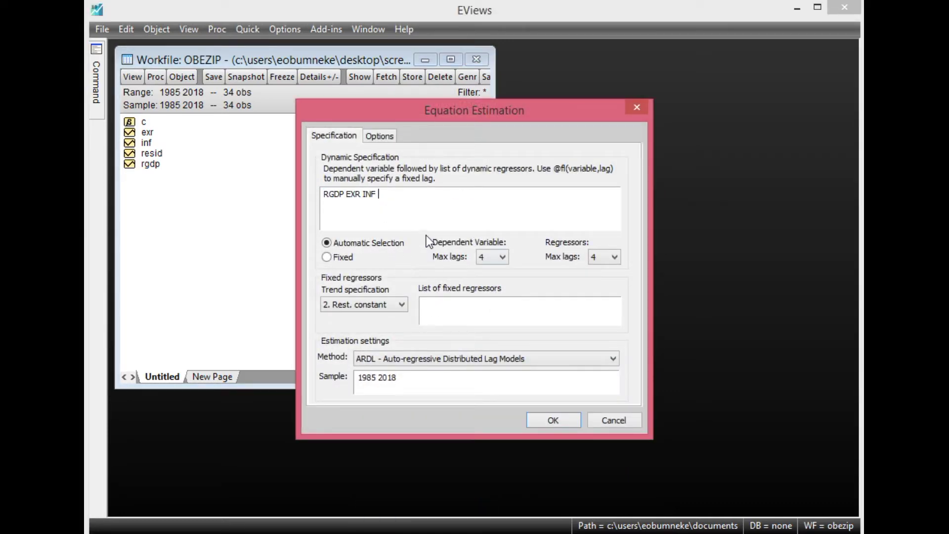
Choose Akaike info criterion (AIC) as the model selection criterion and return to the dynamic specification
left_click(372, 138)
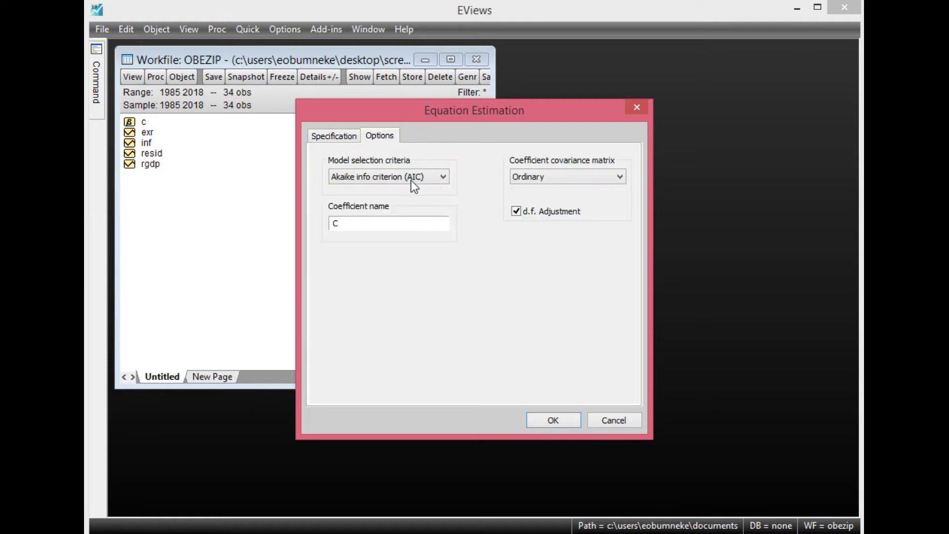
left_click(443, 181)
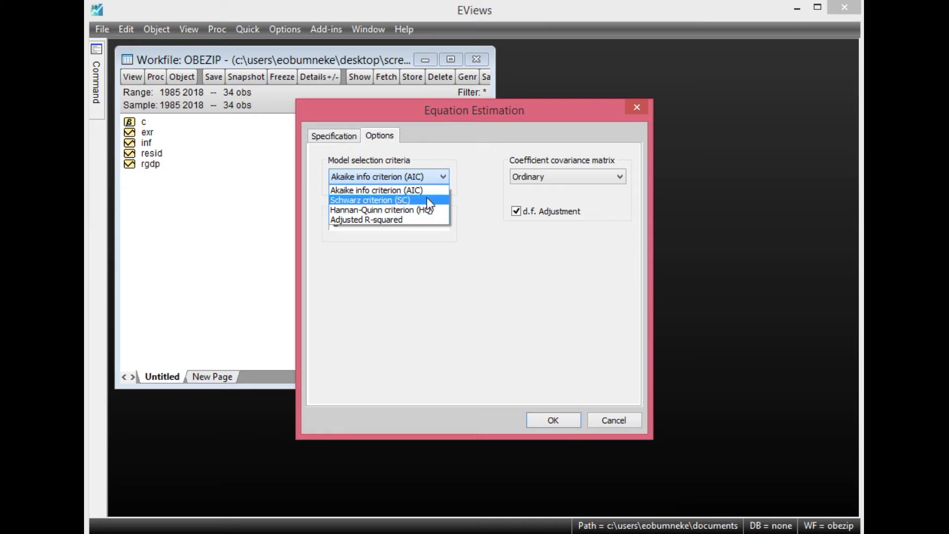
left_click(426, 191)
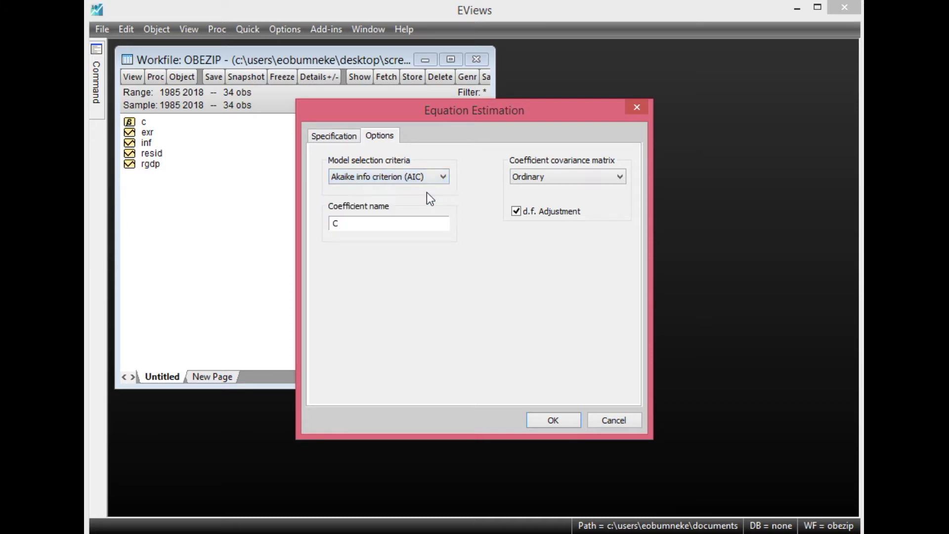
left_click(338, 142)
left_click(397, 204)
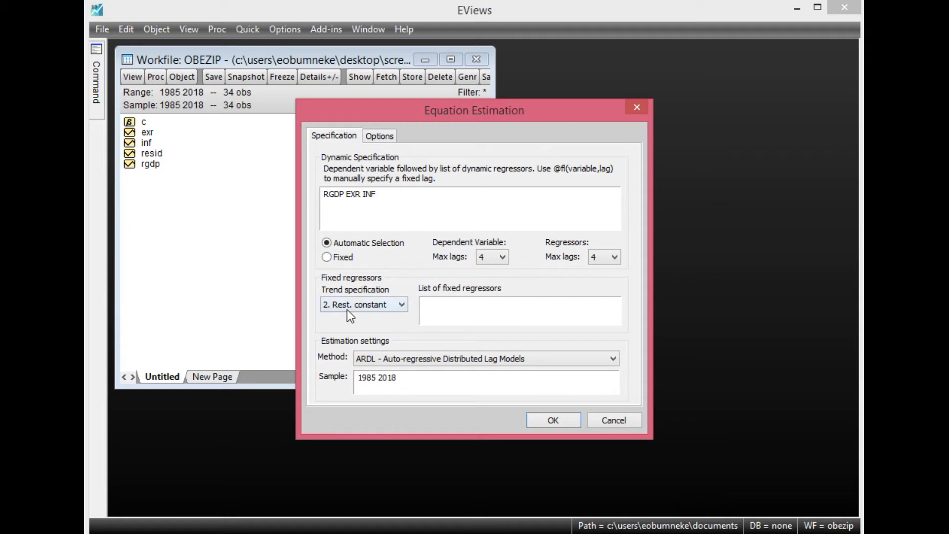
left_click(401, 304)
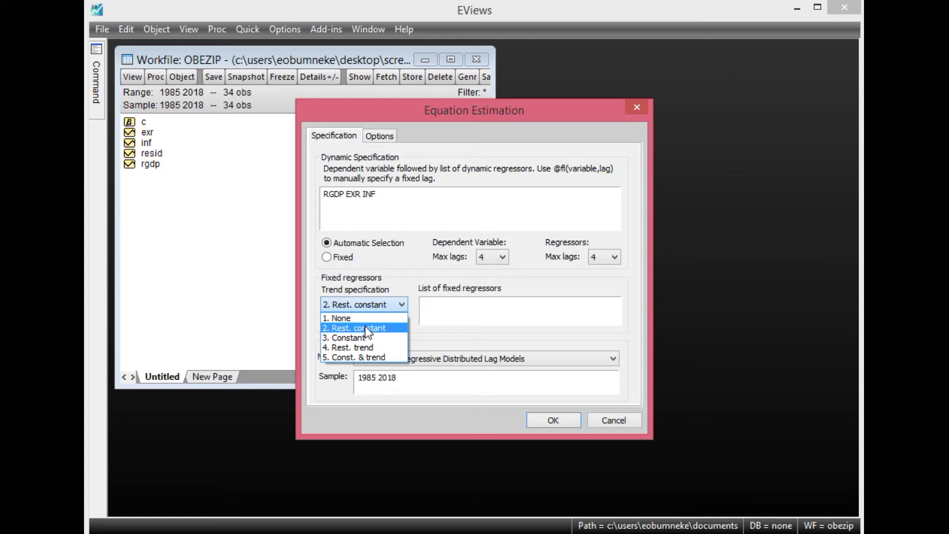
left_click(375, 357)
left_click(539, 418)
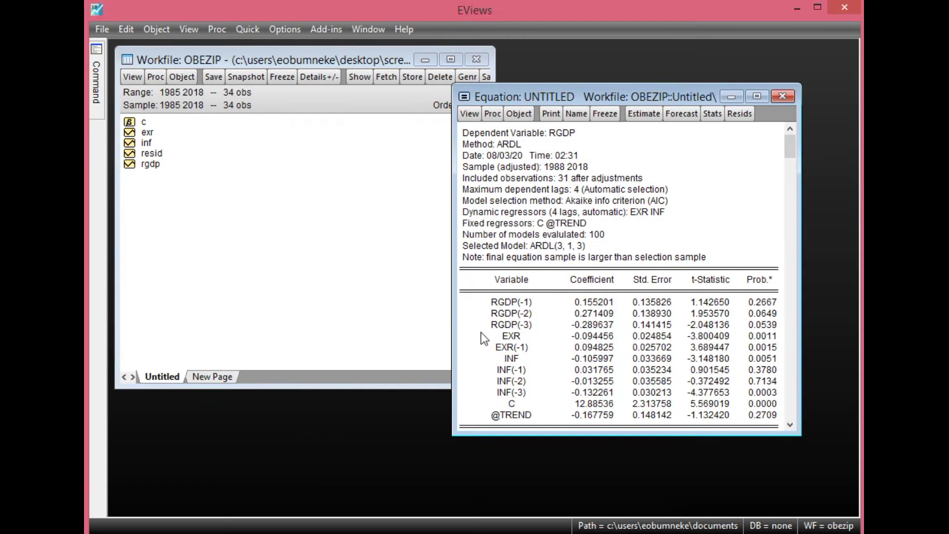
left_click(759, 403)
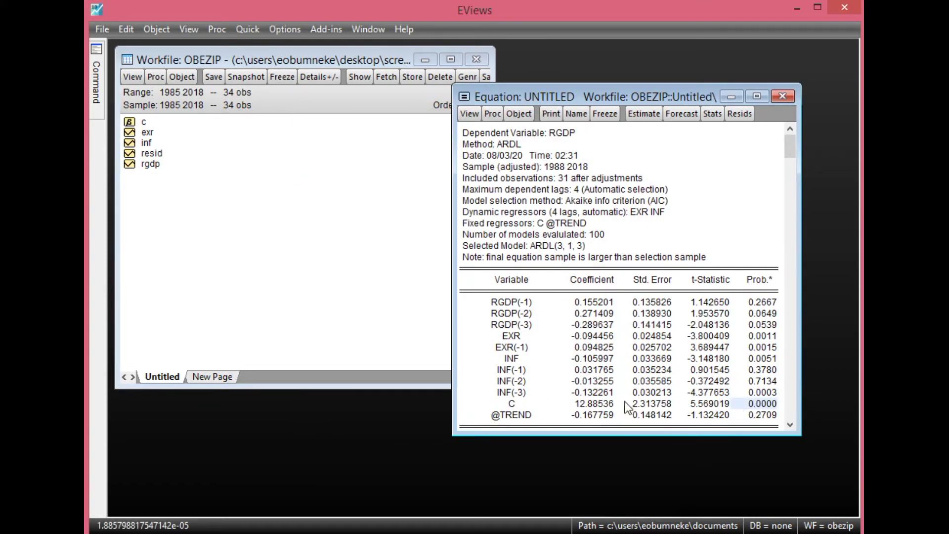
left_click(758, 415)
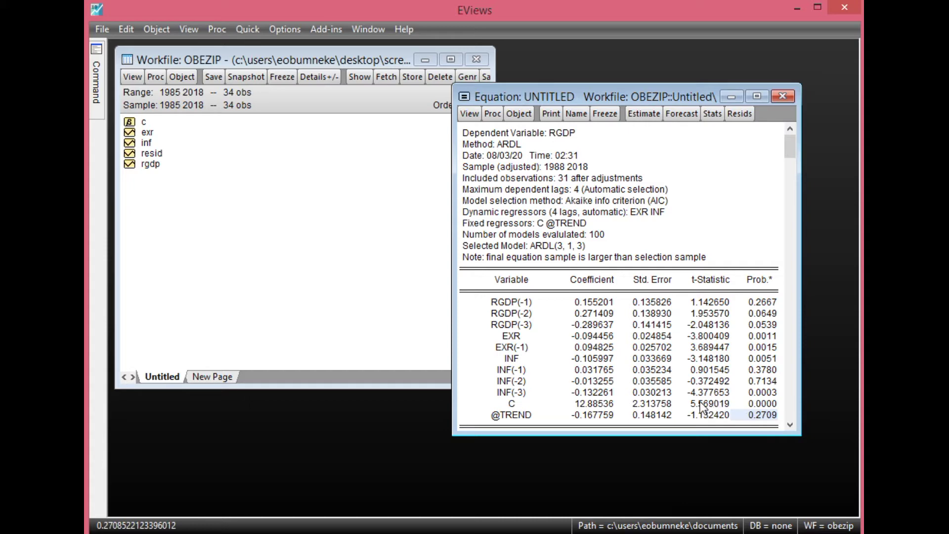
Re-estimate the equation with the trend specification changed to 3. Constant
left_click(636, 118)
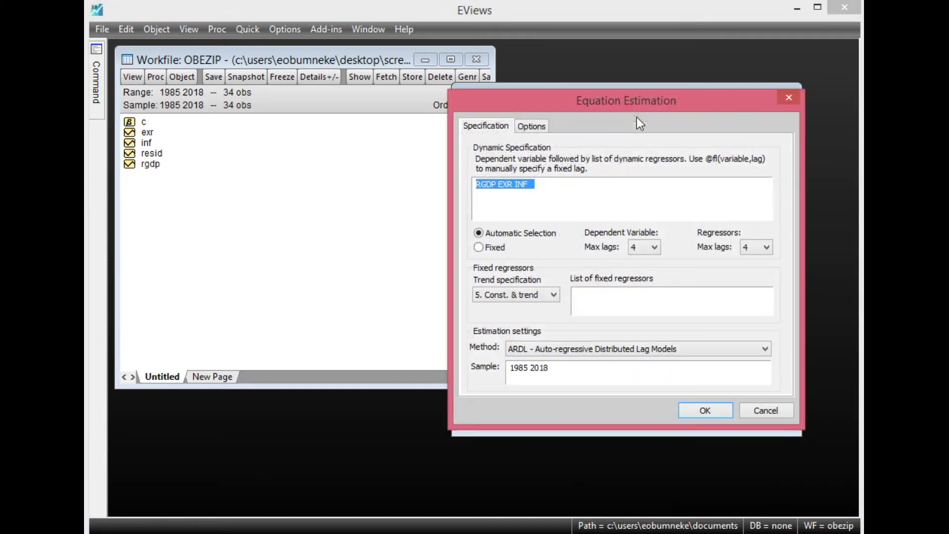
left_click(554, 295)
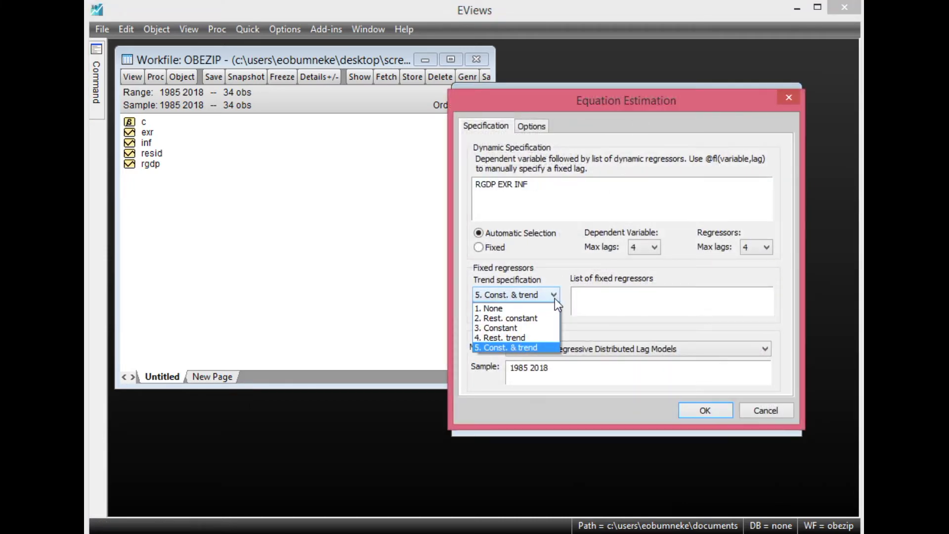
left_click(533, 324)
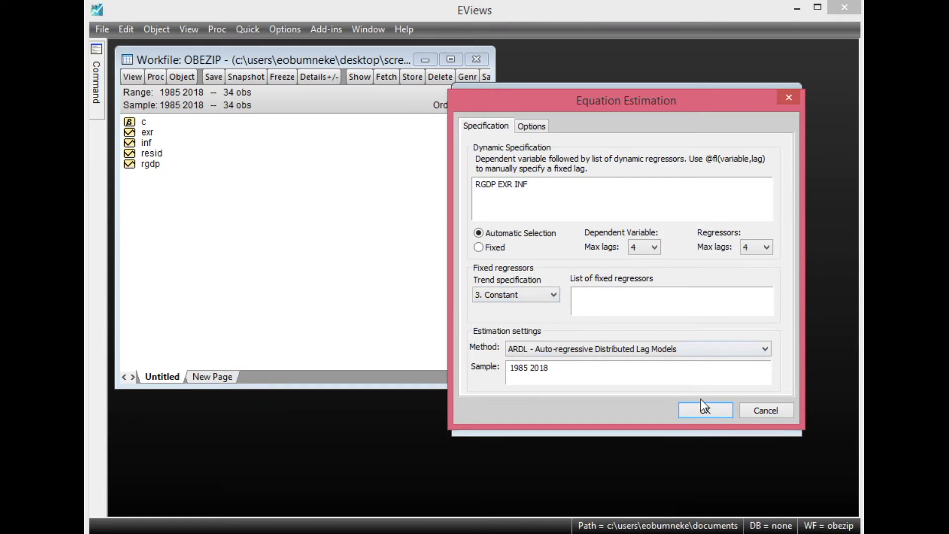
left_click(704, 411)
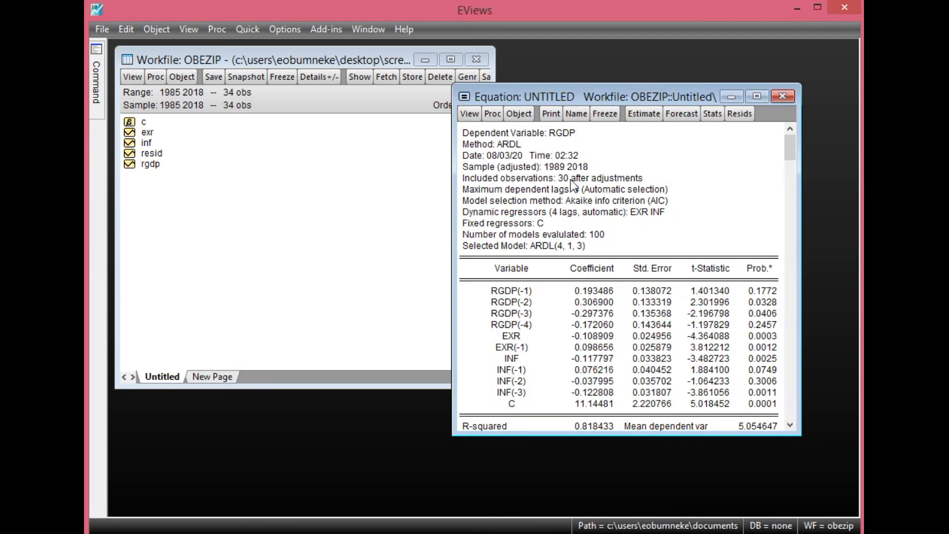
Display the equation's Error Correction Form and go through the ECM regression output to the F-Bounds Test section
left_click(470, 116)
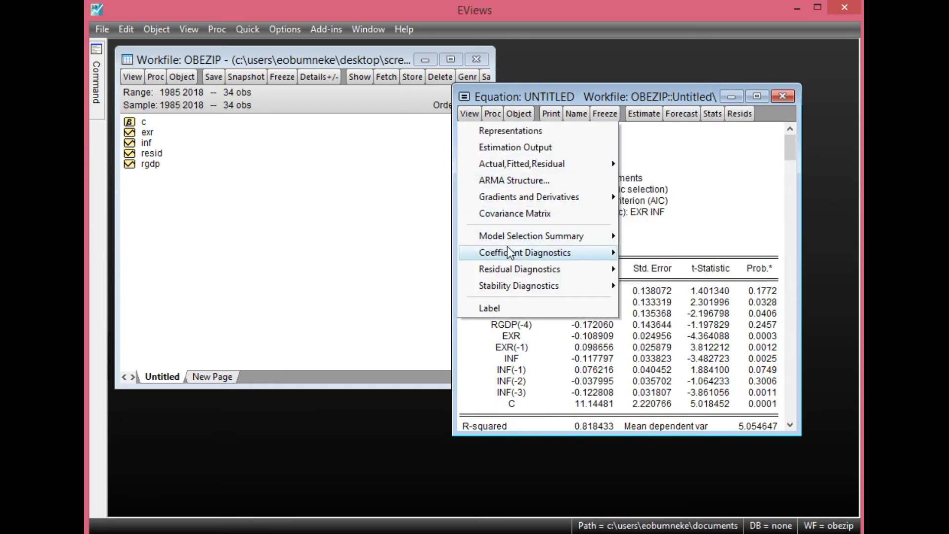
mouse_move(509, 252)
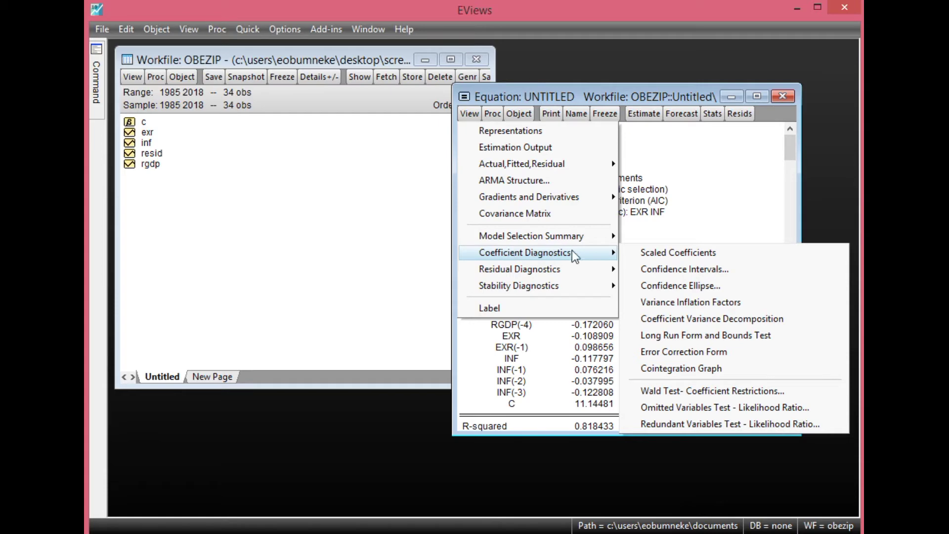
left_click(686, 351)
scroll(554, 307, "down", 5)
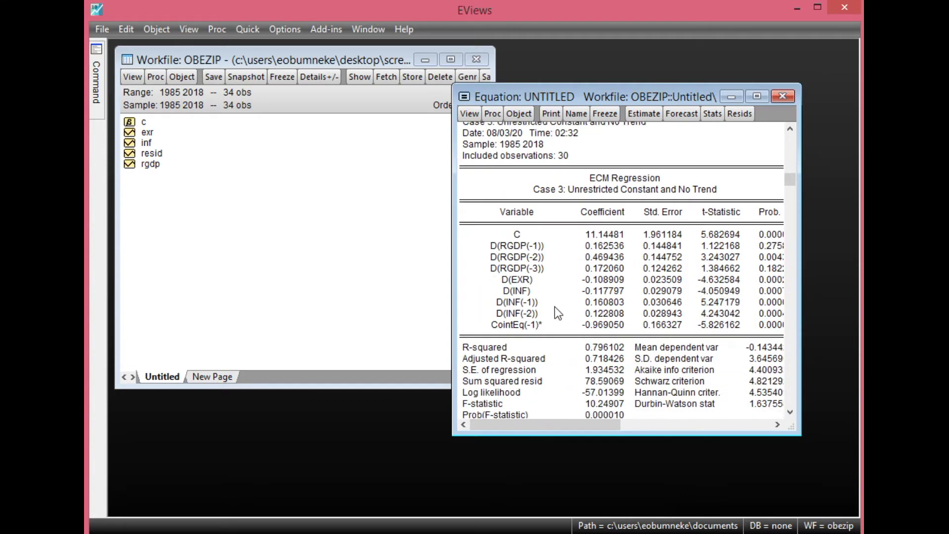
scroll(558, 312, "down", 7)
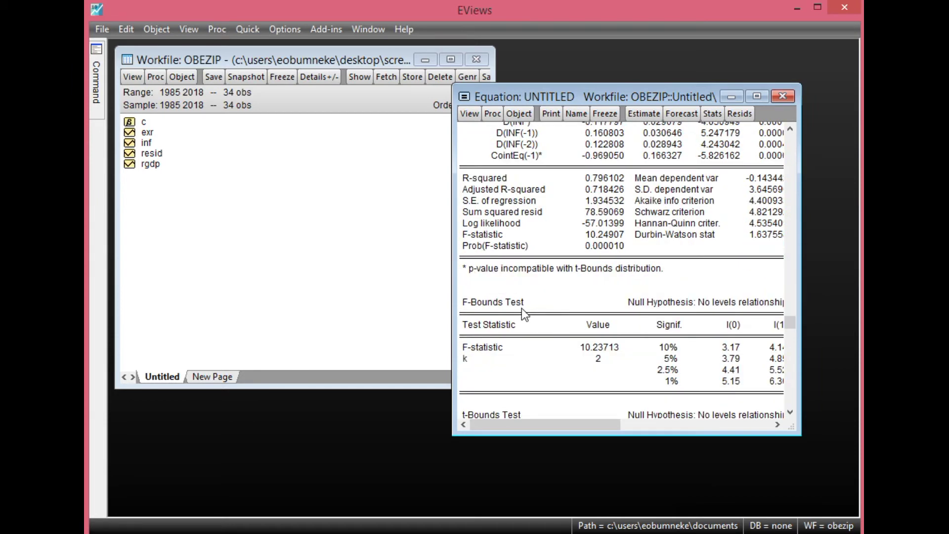
scroll(526, 286, "up", 8)
scroll(528, 284, "down", 10)
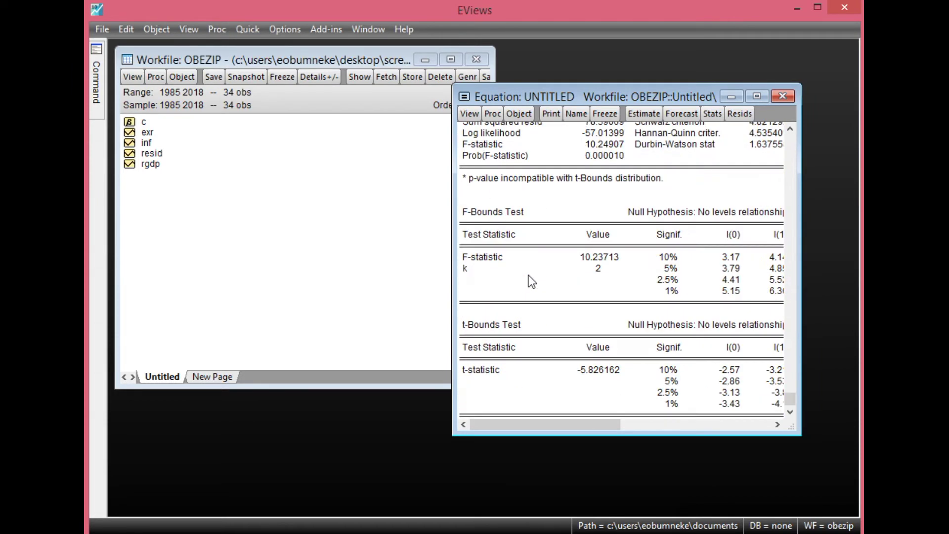
scroll(526, 289, "up", 3)
Highlight the F-Bounds Test table and its F-statistic, and widen the equation window to show the full I(1) column
left_click(501, 248)
left_click_drag(501, 249, 702, 329)
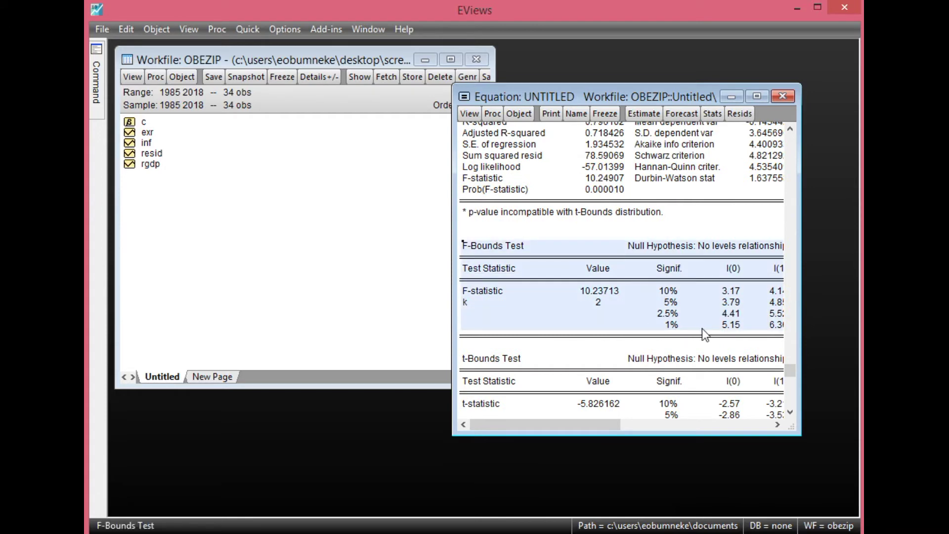
left_click(642, 298)
left_click(599, 292)
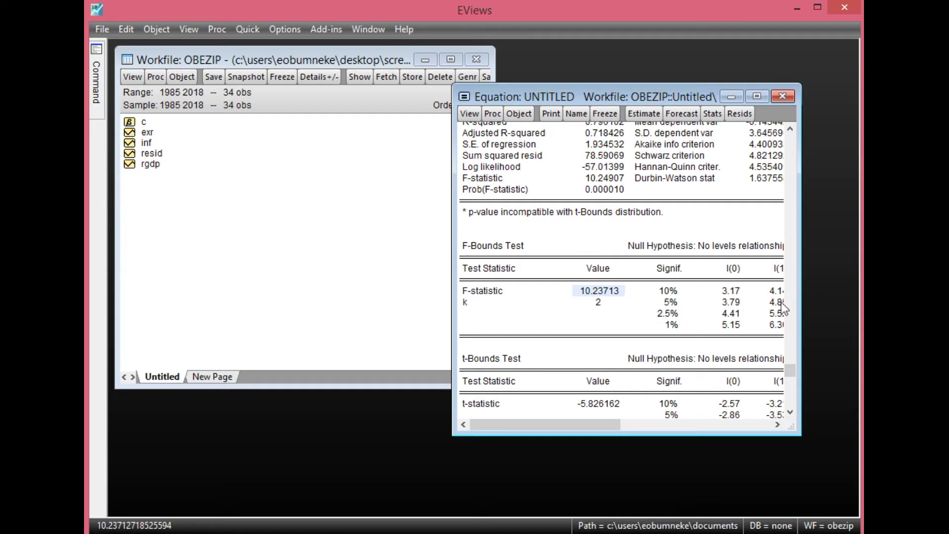
left_click_drag(799, 302, 814, 301)
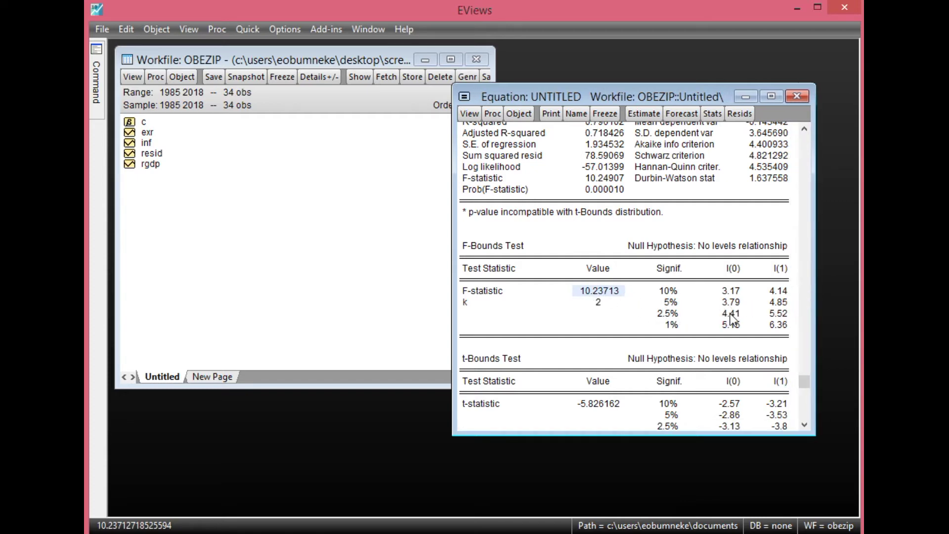
Compare the F-Bounds Test F-statistic with the I(0) and I(1) critical values at the 5% significance level
left_click_drag(678, 304, 752, 303)
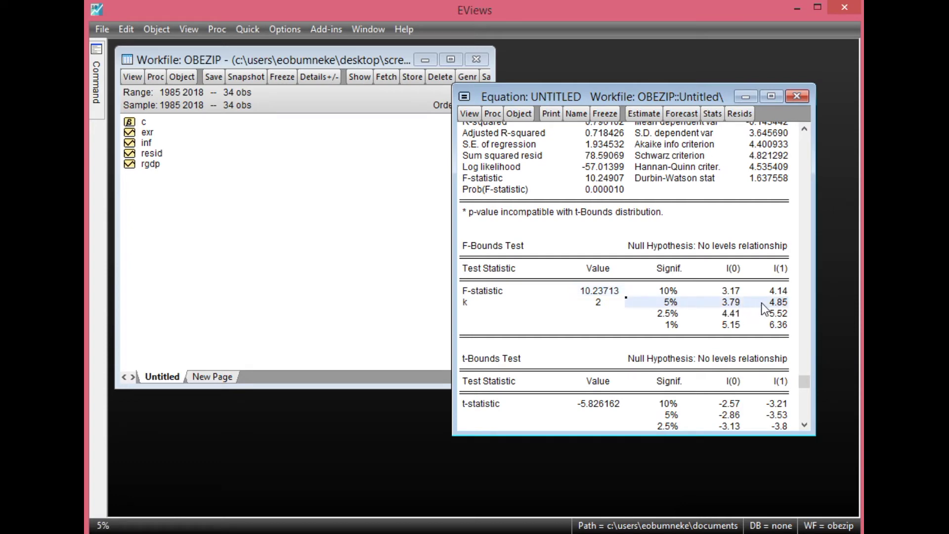
left_click(730, 268)
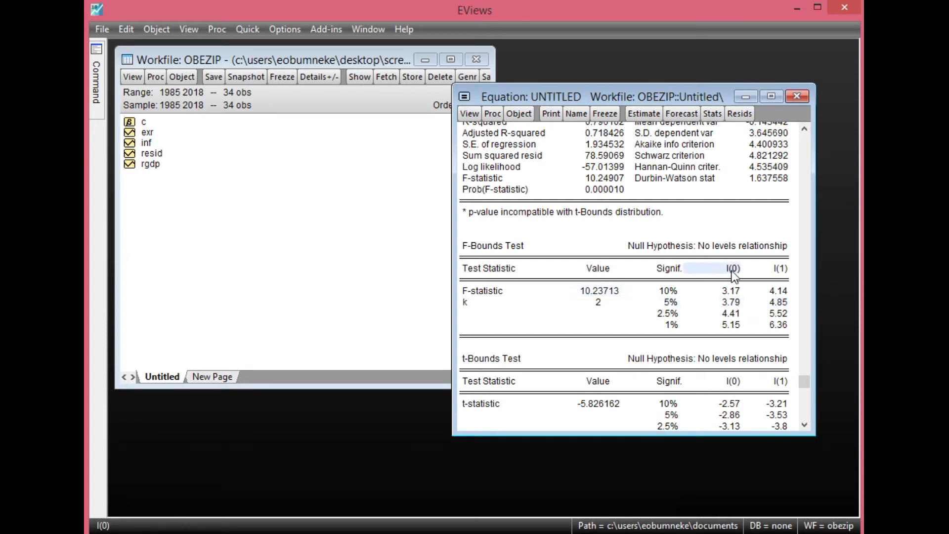
left_click(732, 304)
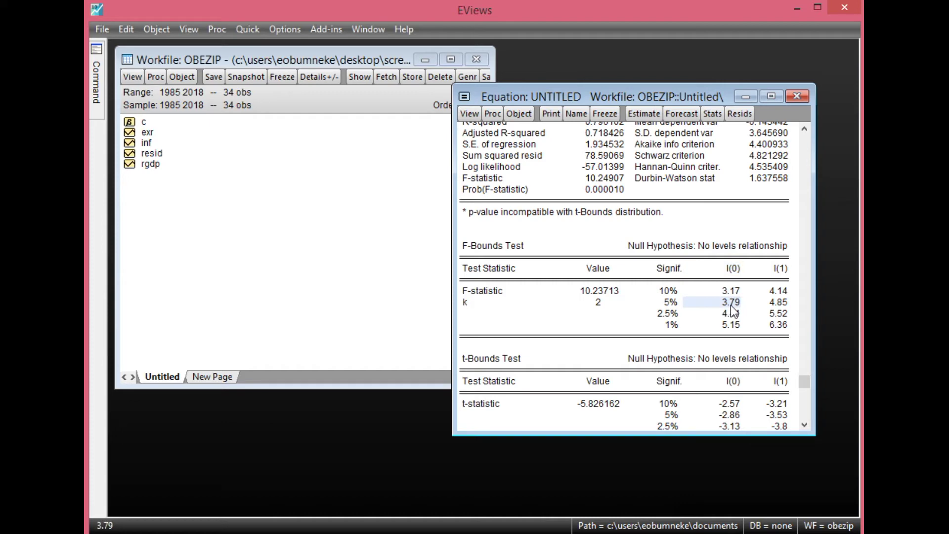
left_click(777, 303)
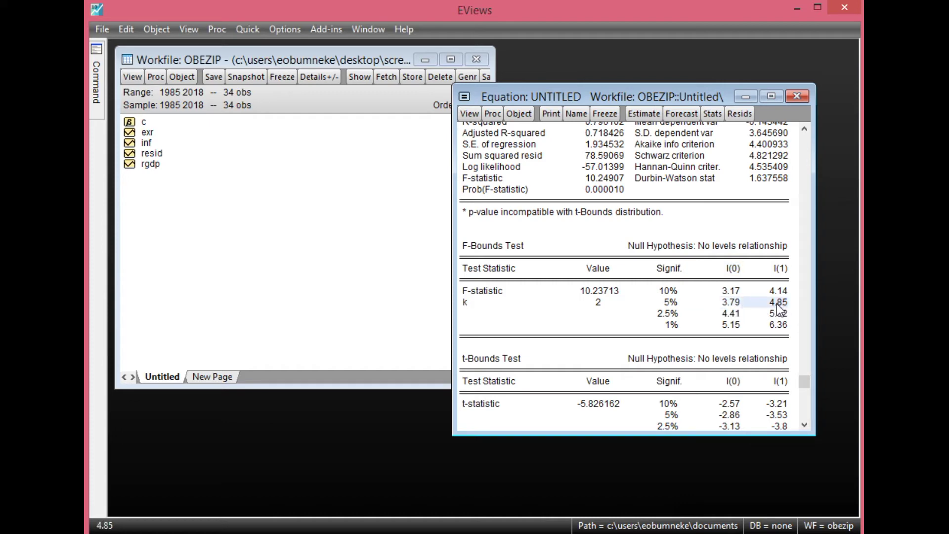
left_click(608, 290)
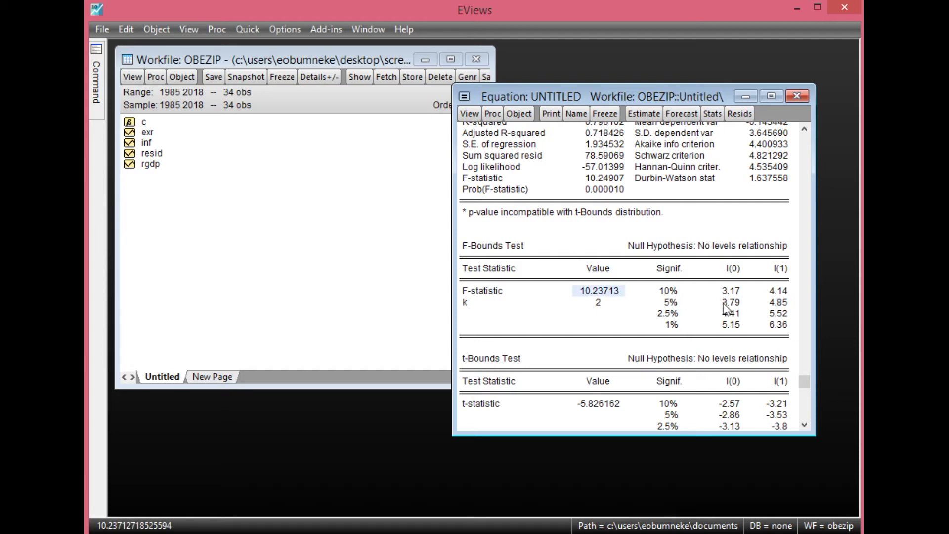
left_click_drag(685, 301, 770, 310)
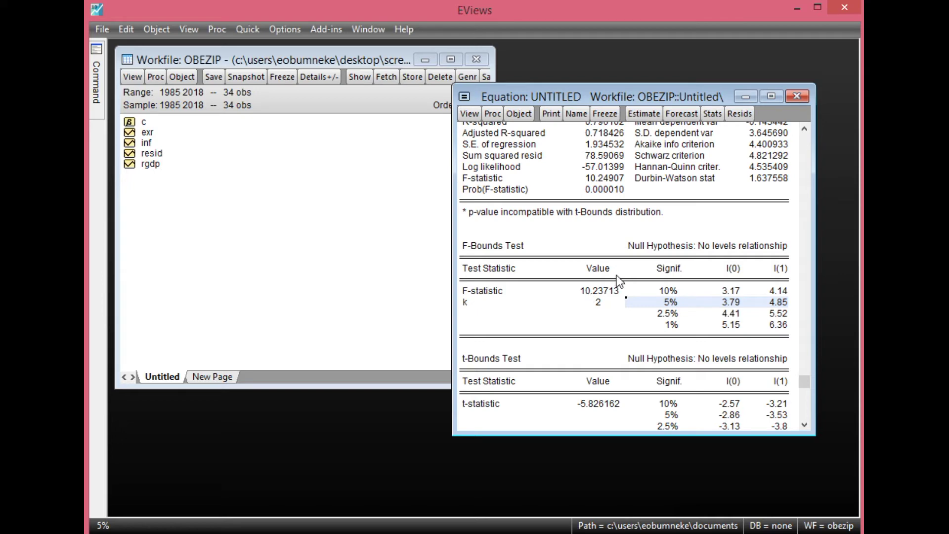
scroll(615, 278, "up", 1)
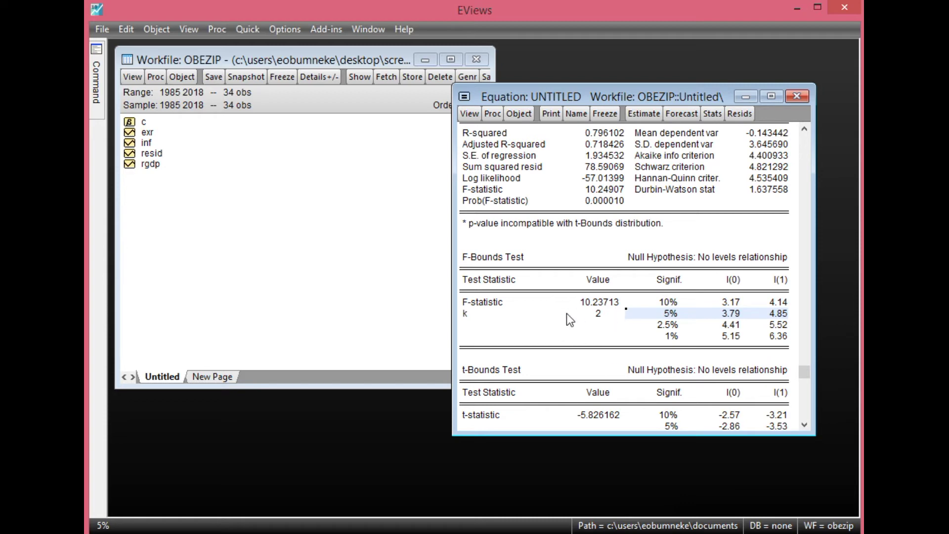
left_click(586, 305)
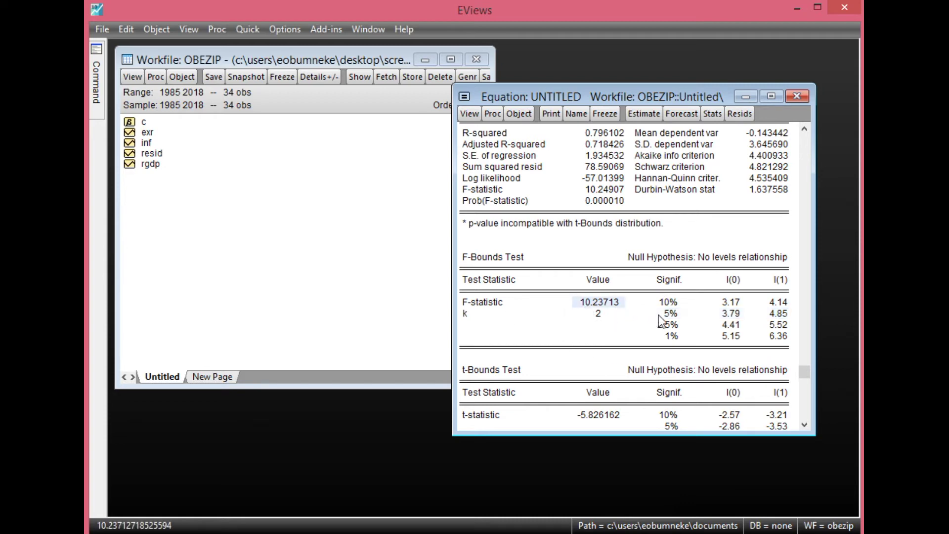
left_click(731, 285)
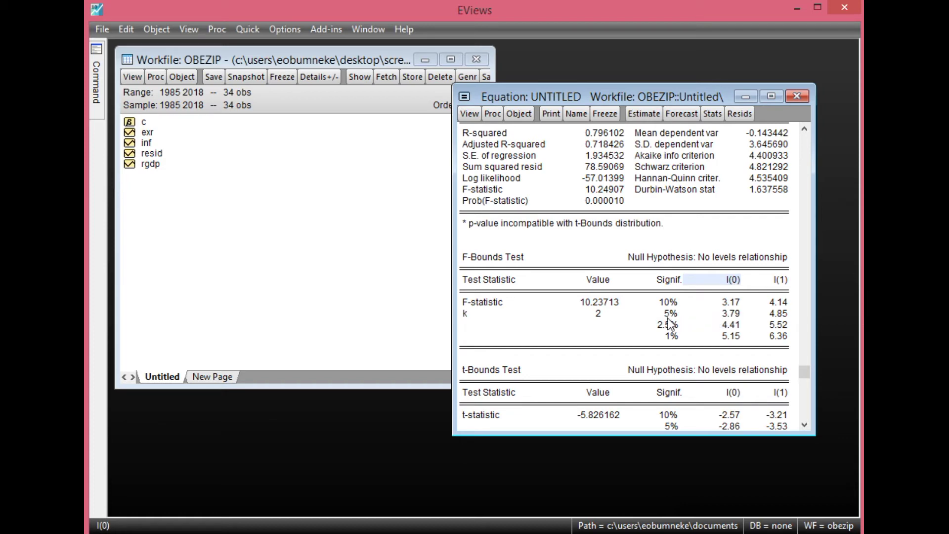
Examine the coefficient and probability of the CointEq(-1) term in the ECM Regression table
scroll(669, 324, "up", 2)
scroll(665, 321, "up", 6)
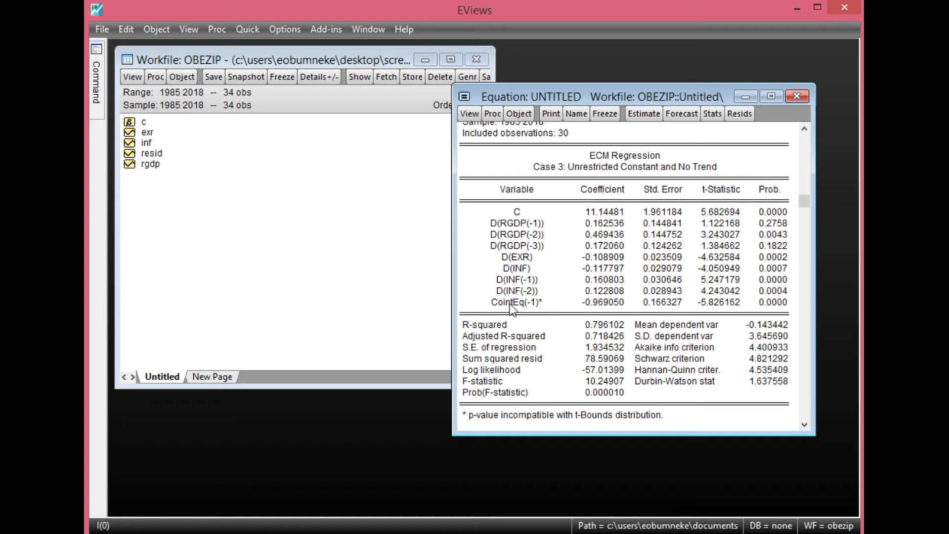
left_click(524, 304)
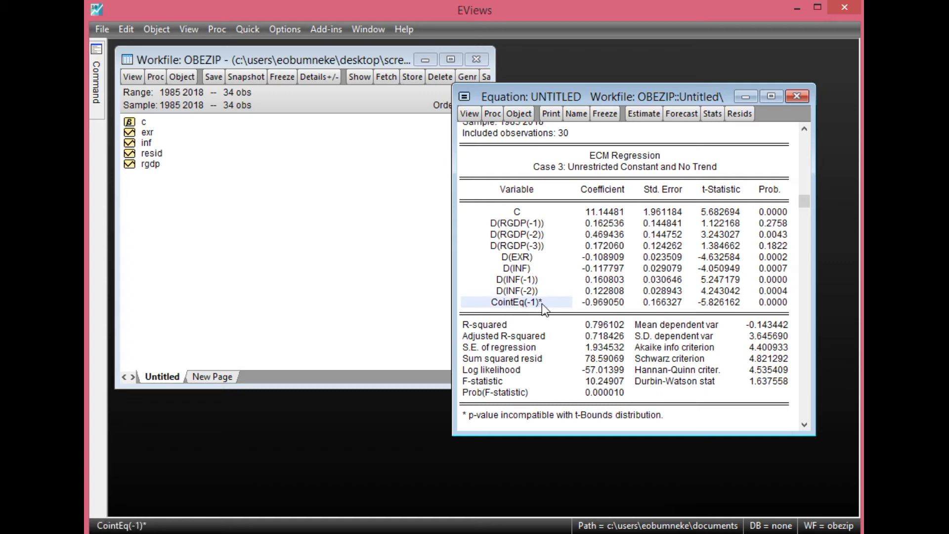
left_click(594, 306)
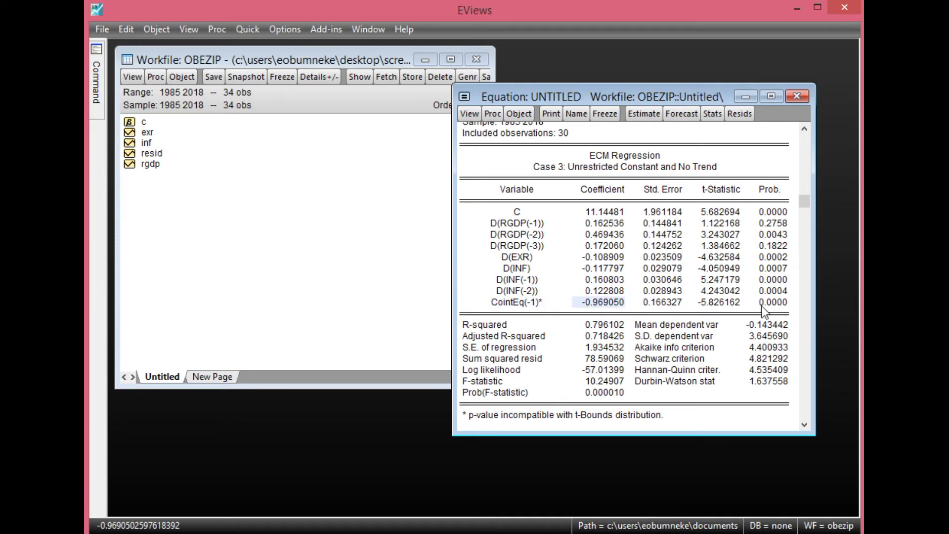
left_click(763, 305)
left_click(595, 304)
left_click(766, 303)
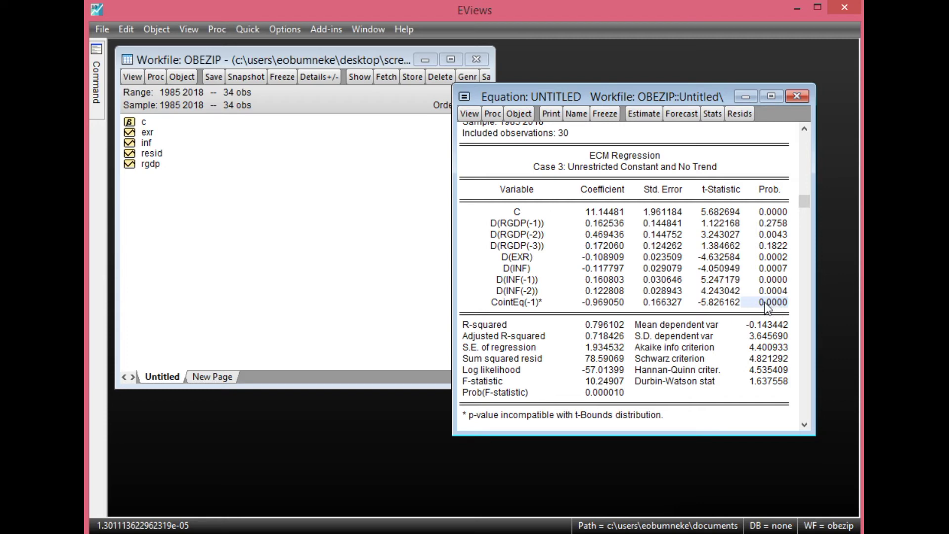
left_click(590, 304)
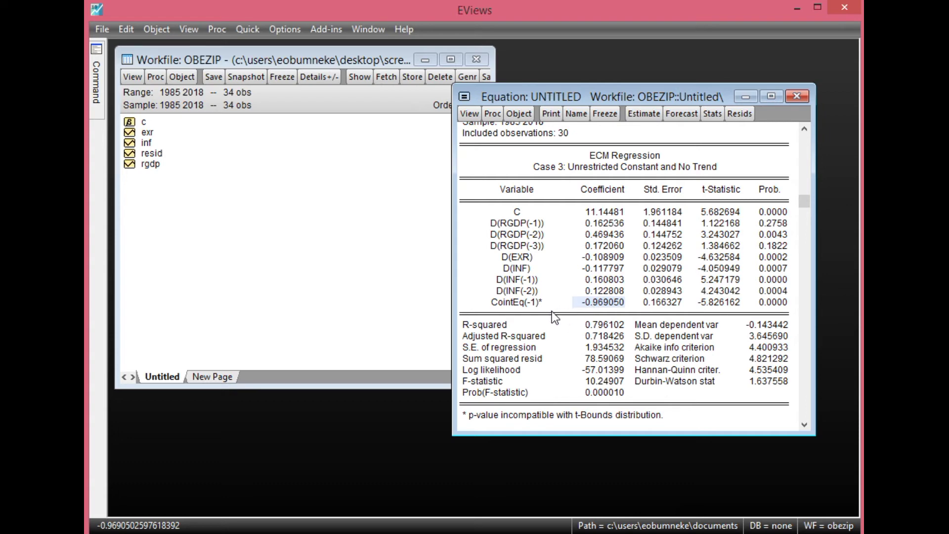
Check the R-squared, F-statistic and Prob(F-statistic) values beneath the ECM Regression table
scroll(552, 310, "down", 2)
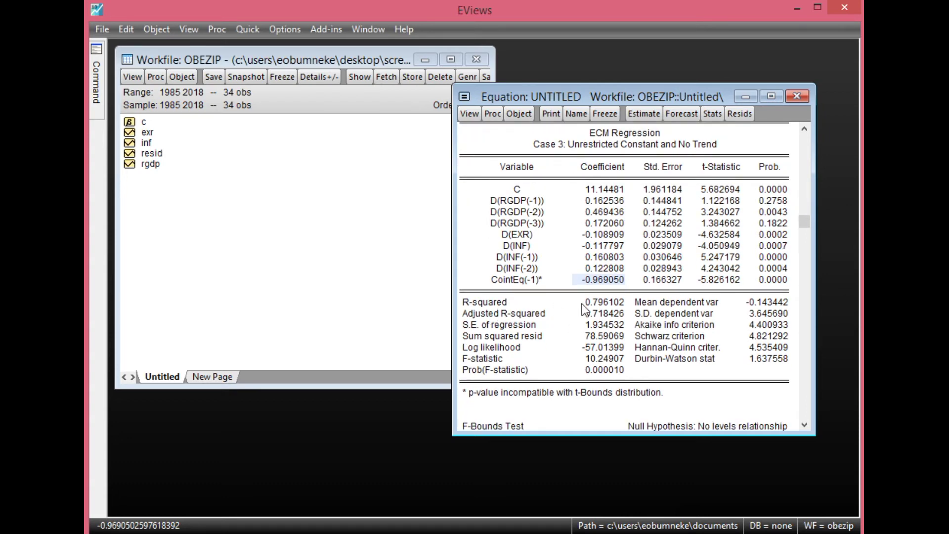
left_click(606, 303)
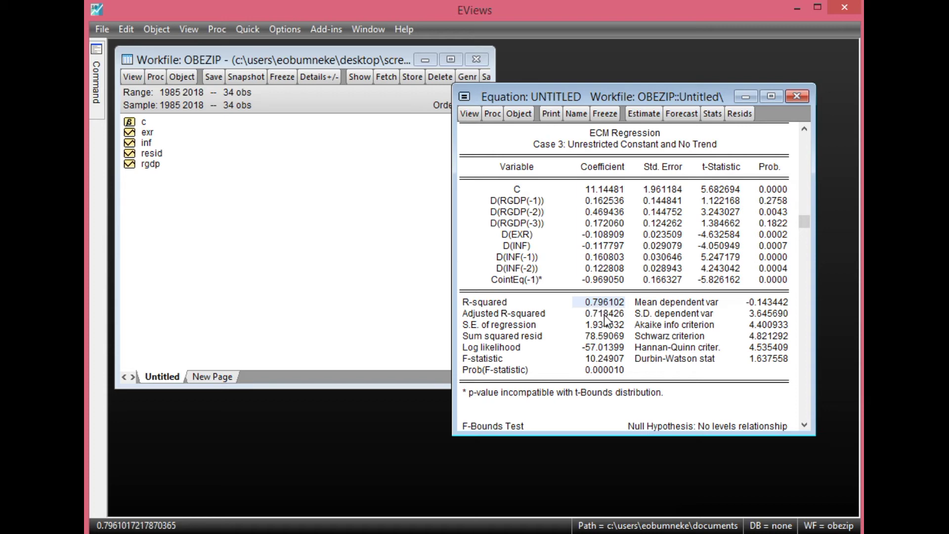
scroll(593, 321, "down", 2)
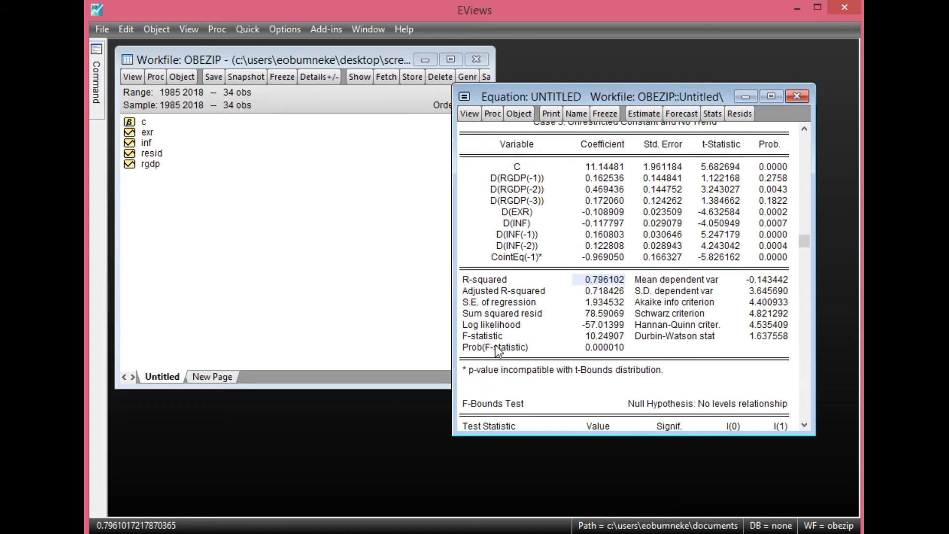
left_click(590, 338)
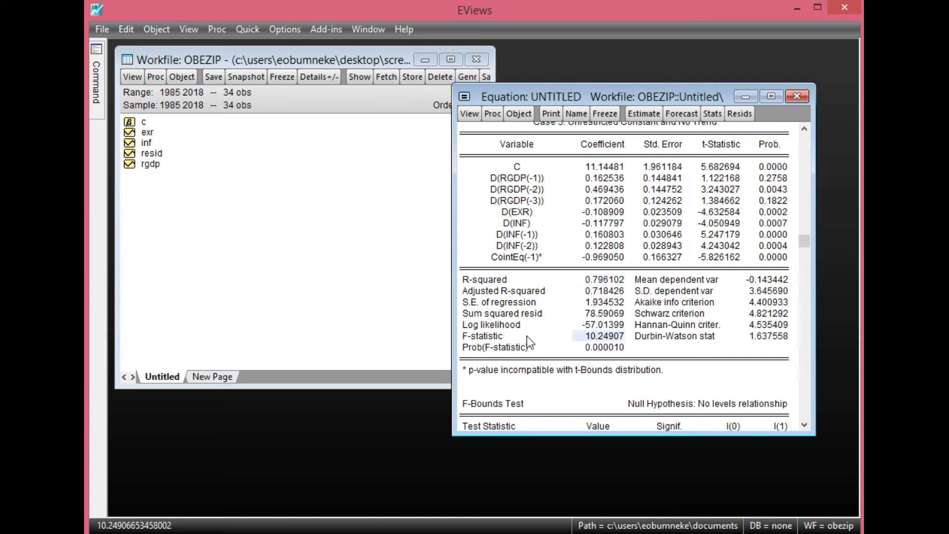
left_click(603, 347)
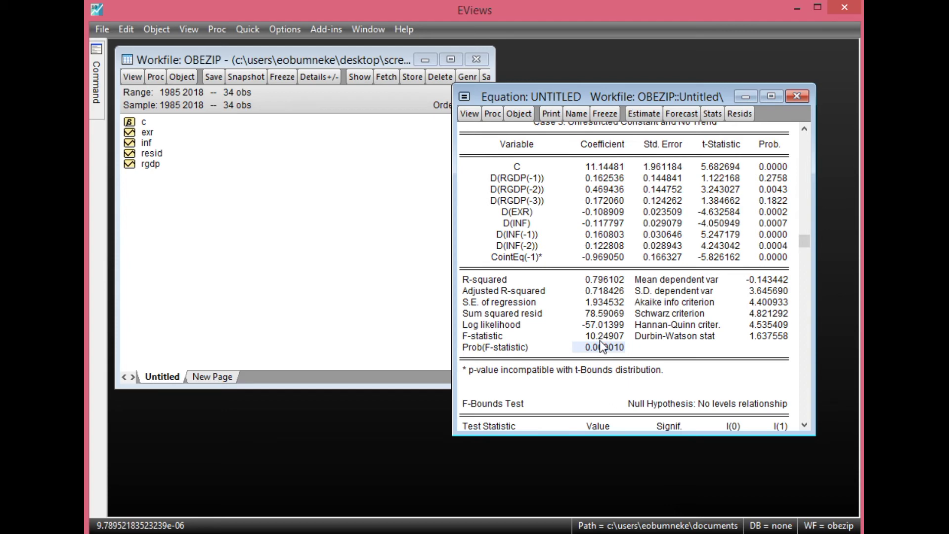
scroll(541, 319, "up", 2)
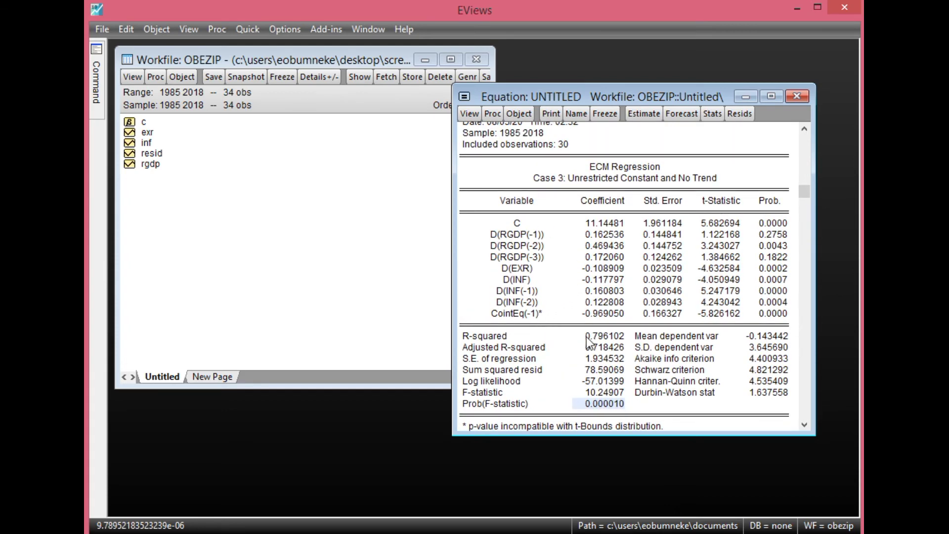
Display the equation's Long Run Form and Bounds Test output and go to its F-Bounds Test section
left_click(467, 115)
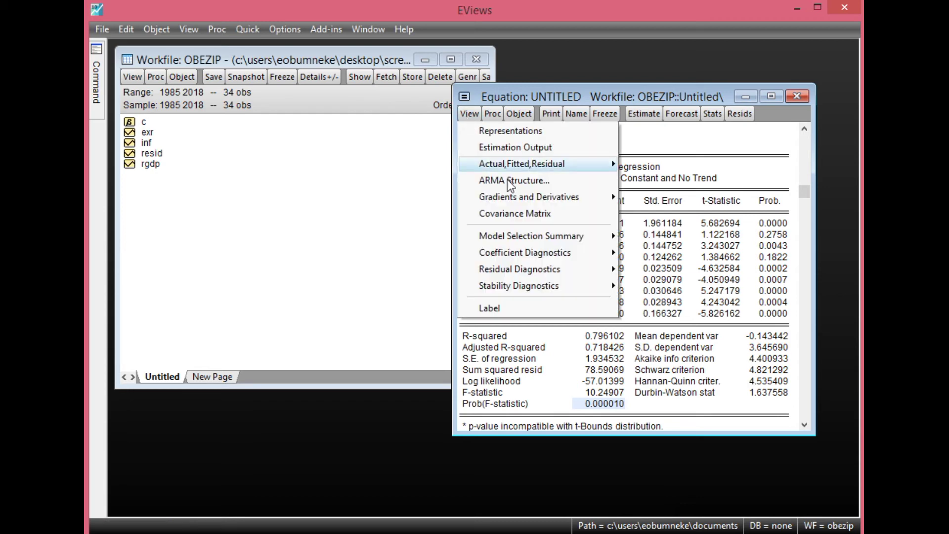
mouse_move(525, 252)
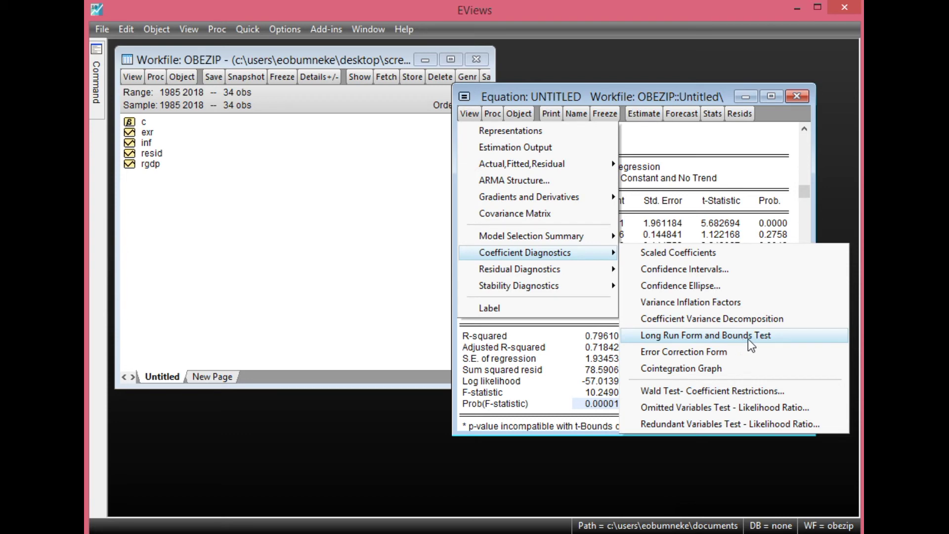
left_click(711, 341)
scroll(622, 313, "down", 2)
scroll(571, 303, "up", 2)
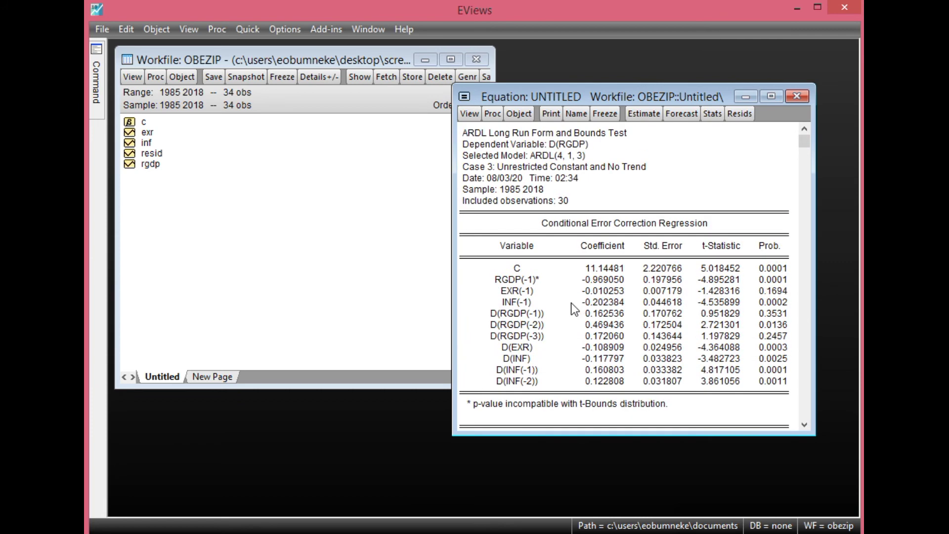
scroll(571, 303, "down", 10)
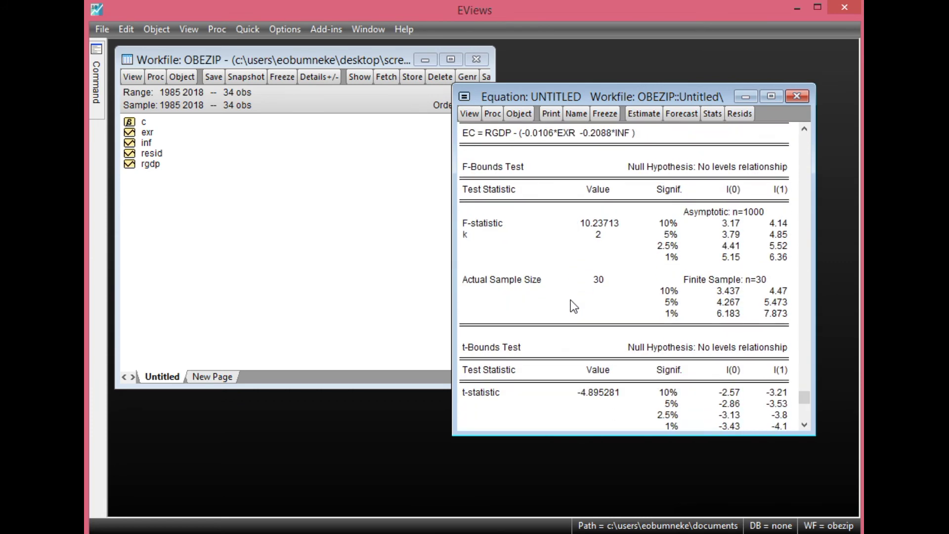
Highlight the F-Bounds Test table and compare its F-statistic with the asymptotic I(0) and I(1) critical values at 5%
left_click(497, 193)
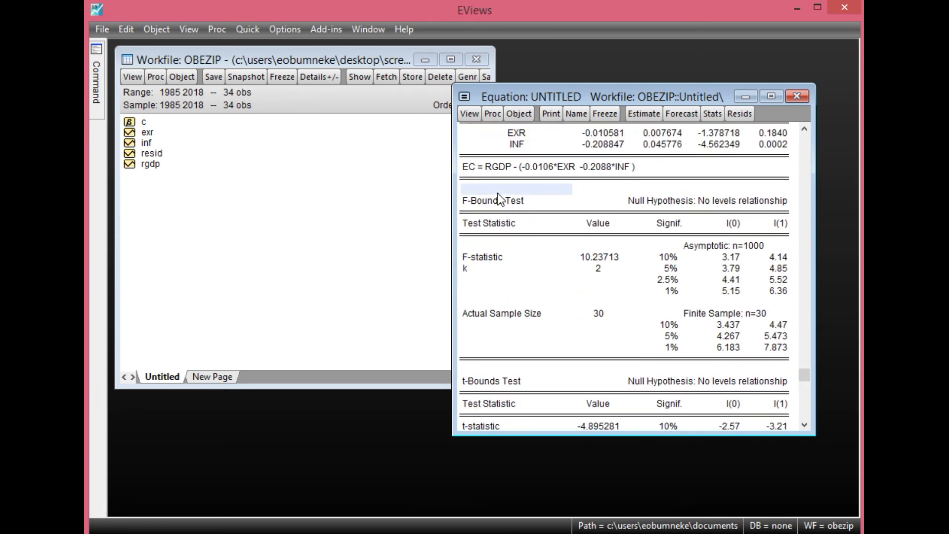
left_click_drag(504, 206, 654, 301)
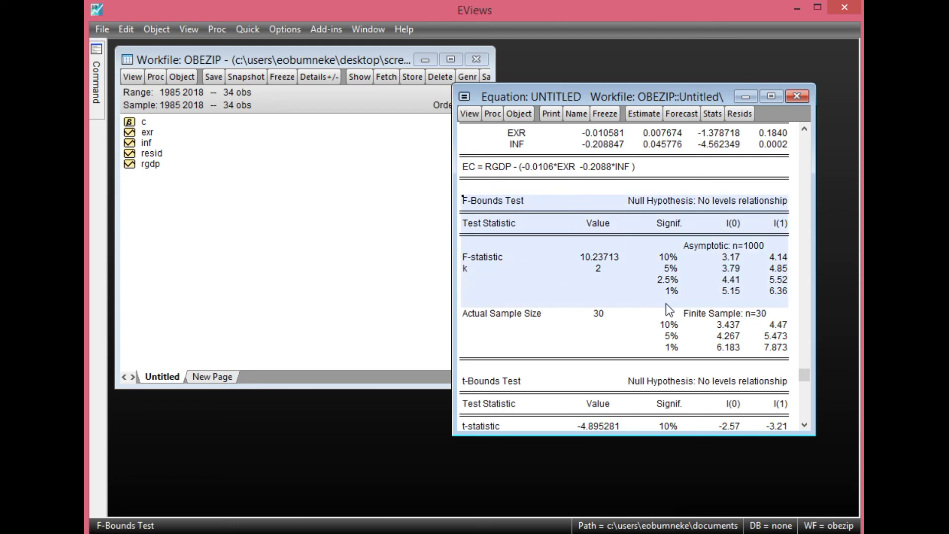
left_click_drag(754, 296, 762, 294)
left_click(597, 258)
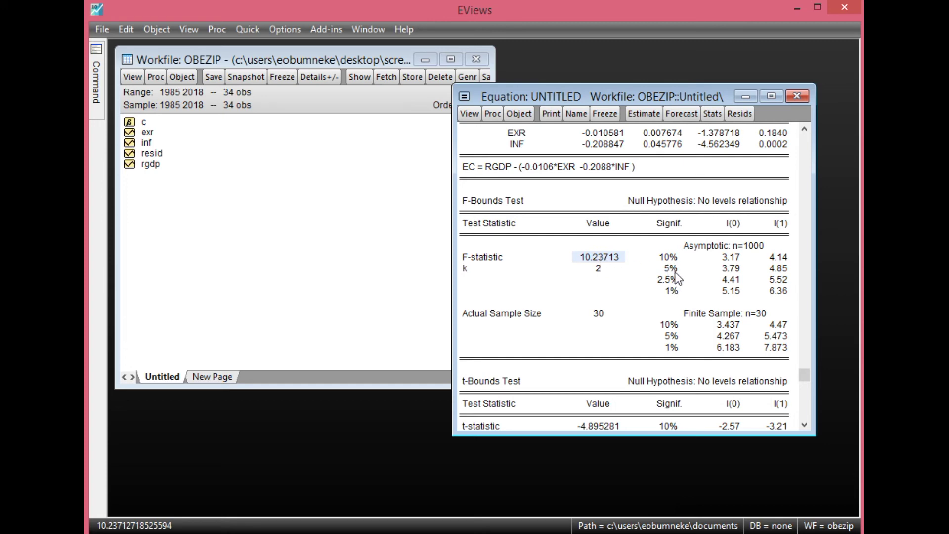
left_click(733, 272)
left_click(777, 269)
left_click_drag(667, 269, 733, 272)
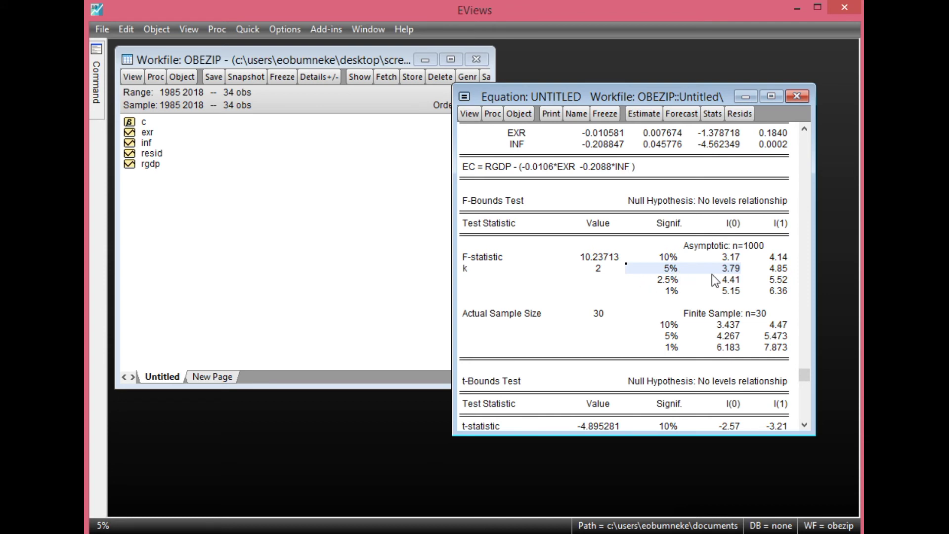
left_click(777, 270)
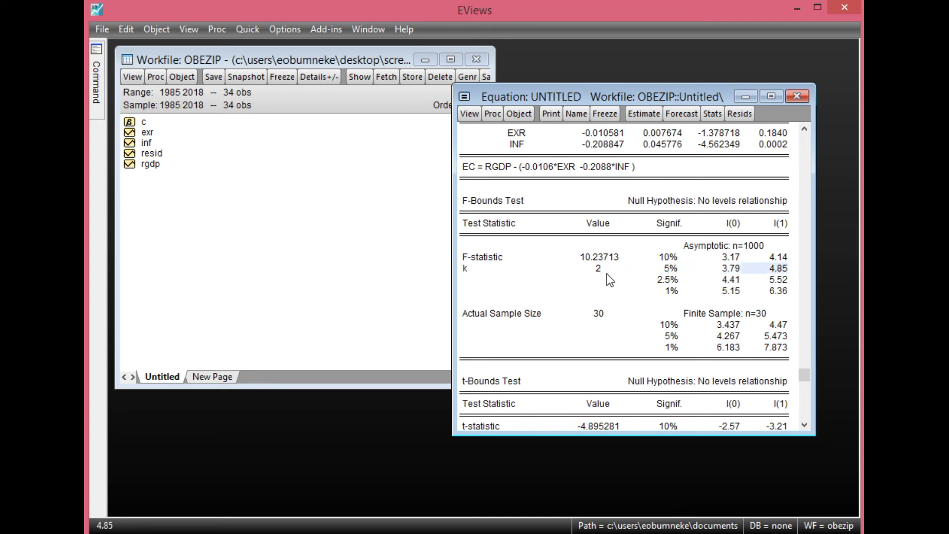
Examine the long-run coefficients and probabilities of EXR and INF in the Levels Equation table
scroll(606, 274, "up", 3)
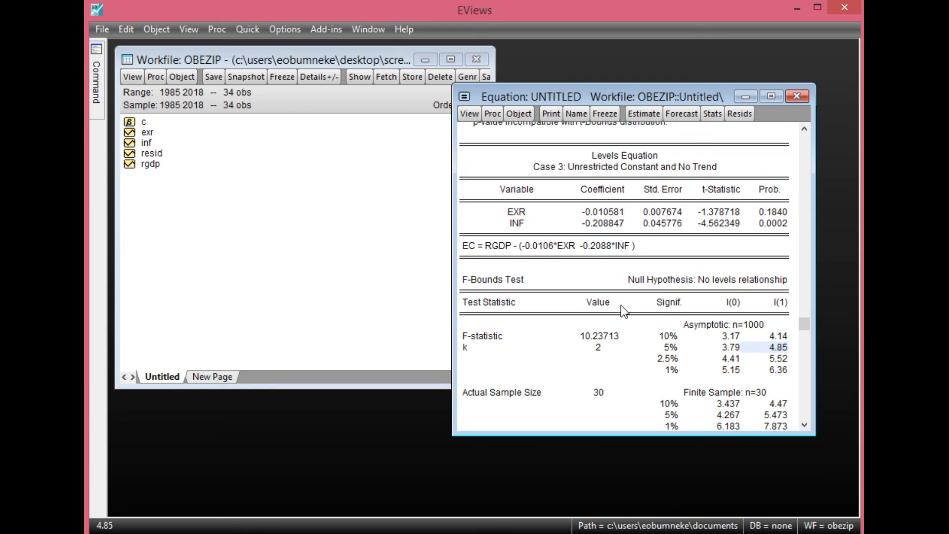
scroll(620, 304, "up", 1)
scroll(583, 268, "up", 1)
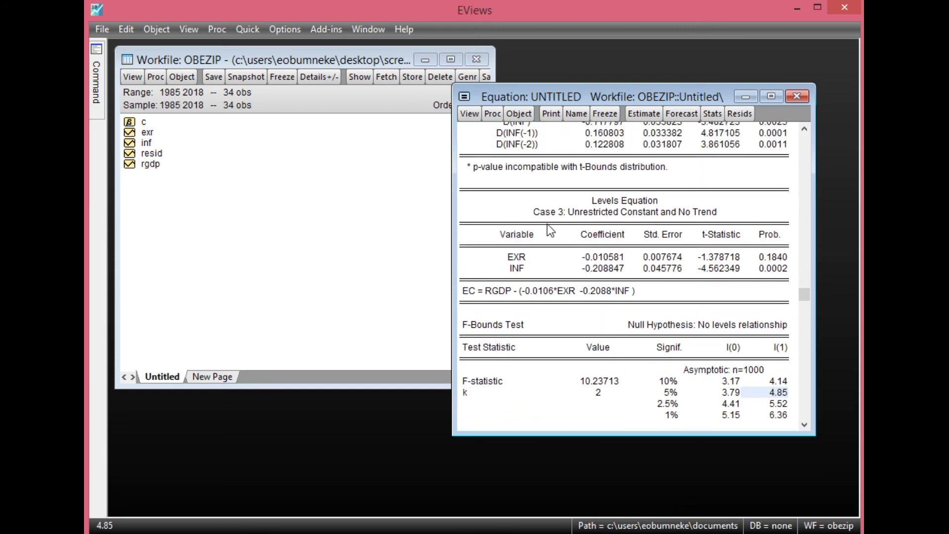
left_click(522, 258)
left_click(601, 260)
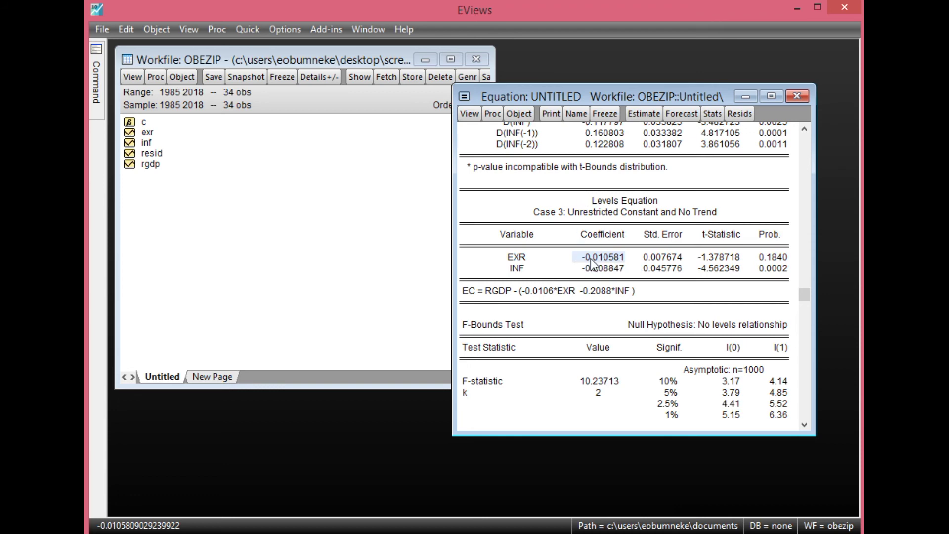
left_click(764, 259)
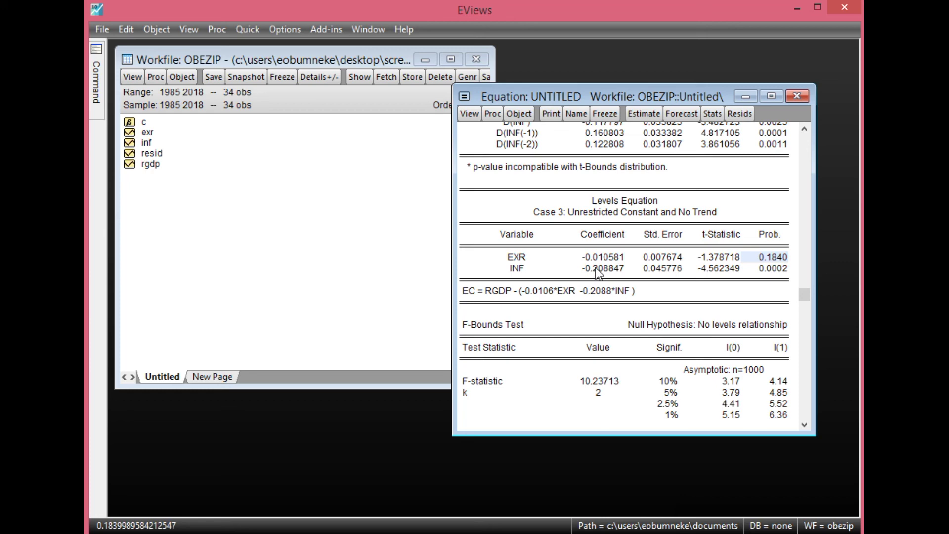
left_click(782, 272)
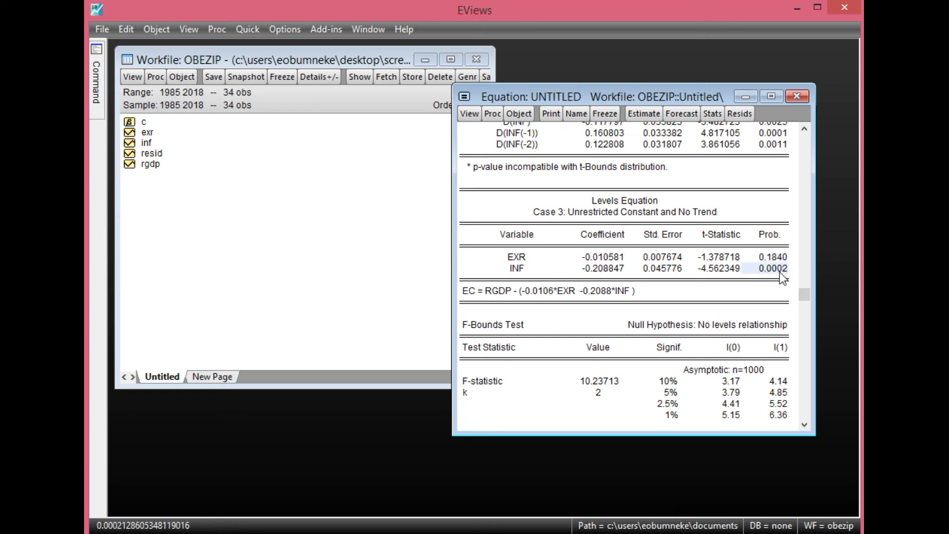
left_click(604, 271)
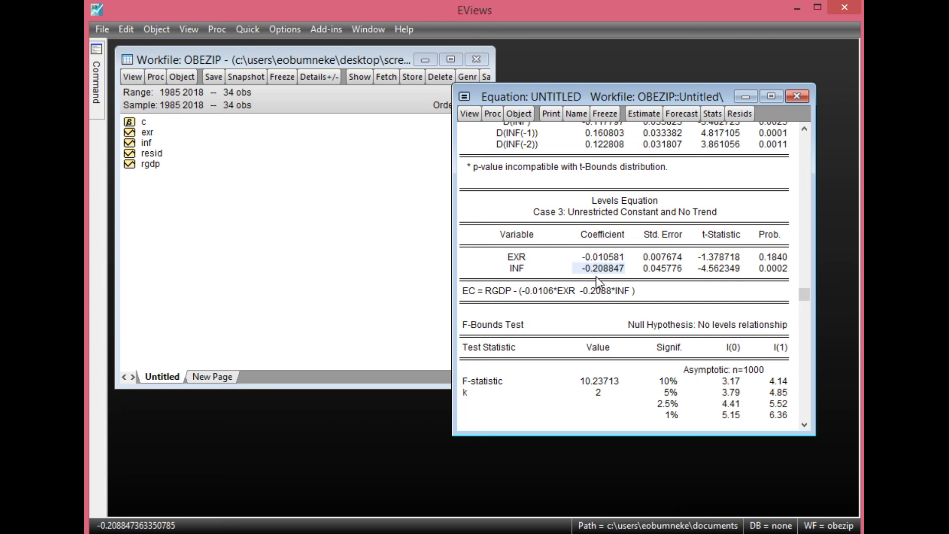
Review the Conditional Error Correction Regression table together with the Levels Equation in the long-run output
scroll(597, 281, "up", 4)
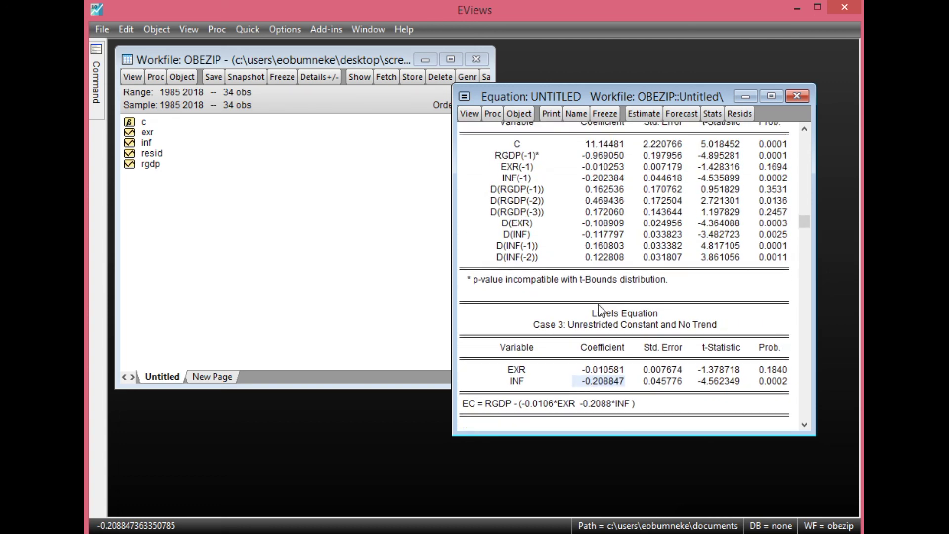
scroll(599, 310, "down", 1)
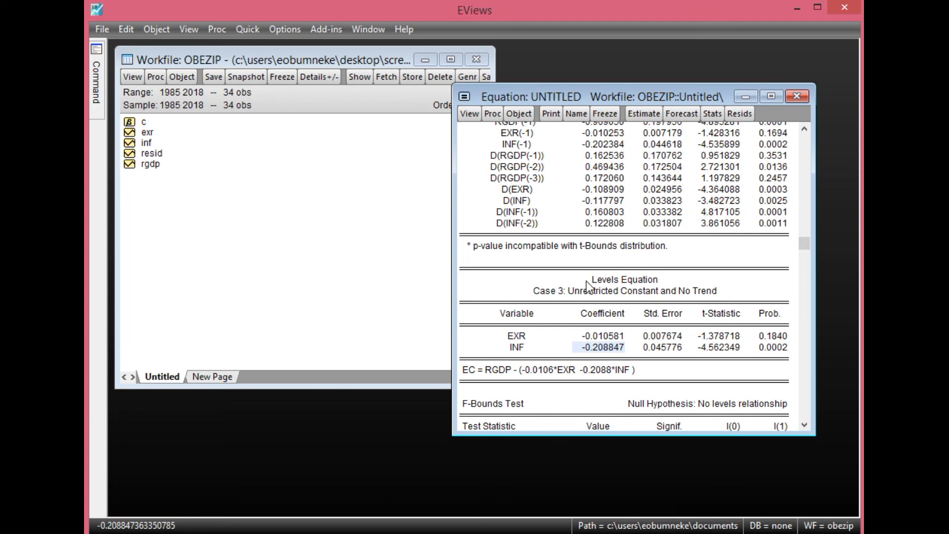
scroll(587, 286, "down", 2)
scroll(587, 286, "up", 6)
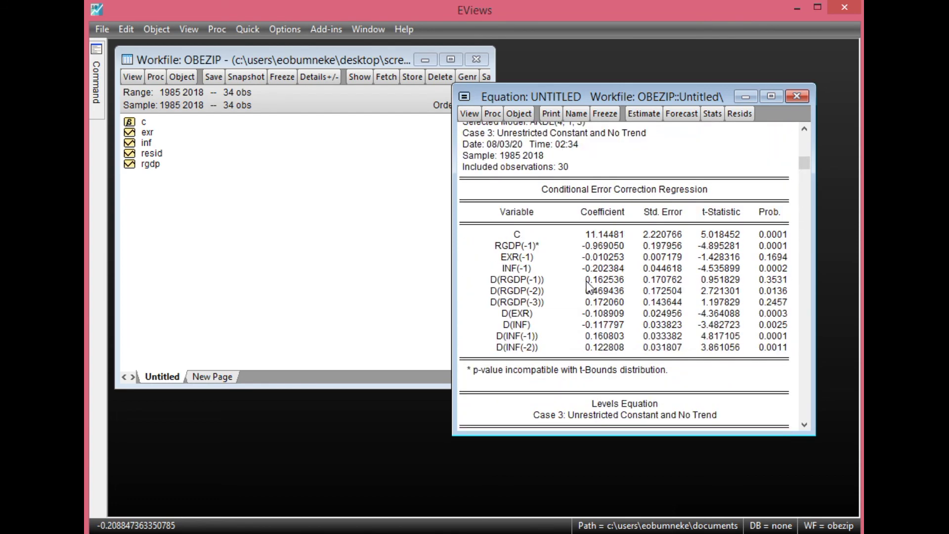
scroll(588, 287, "up", 1)
scroll(588, 287, "down", 1)
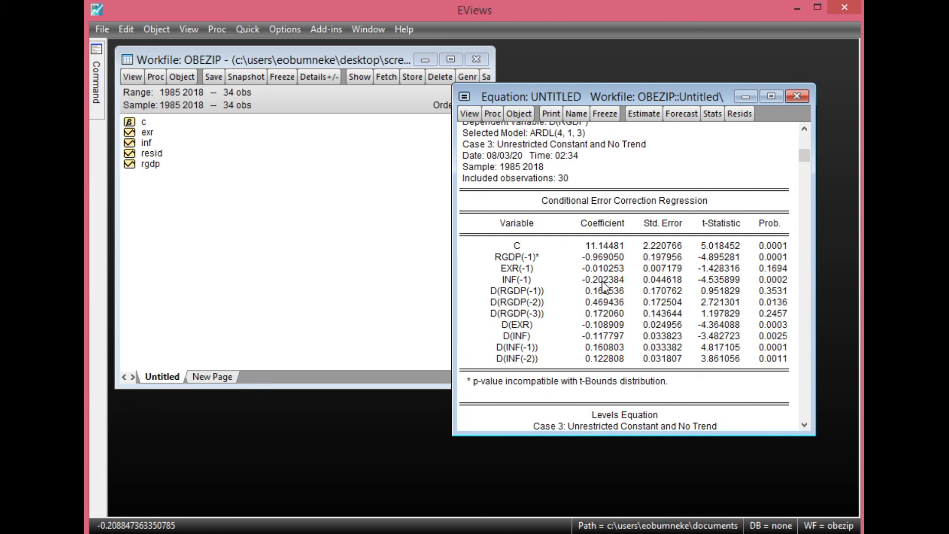
scroll(602, 285, "up", 1)
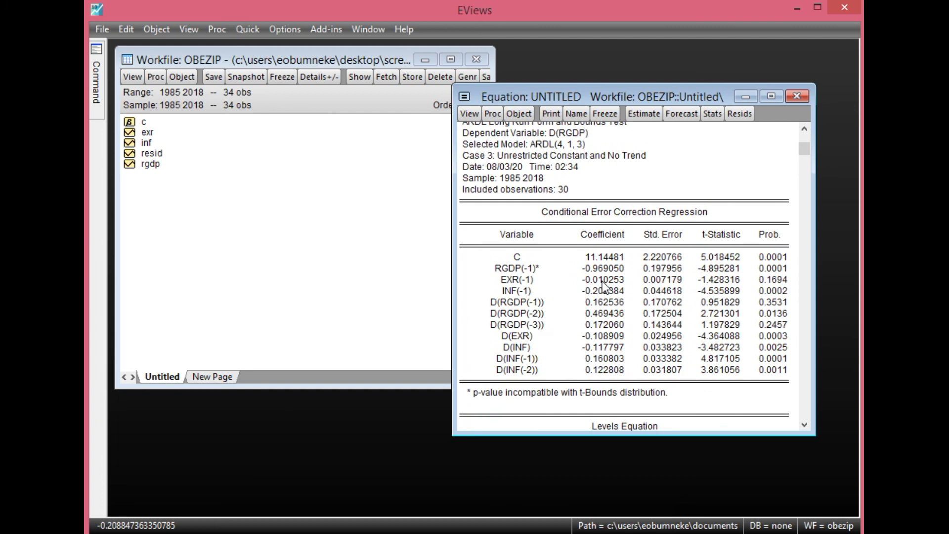
scroll(593, 294, "down", 2)
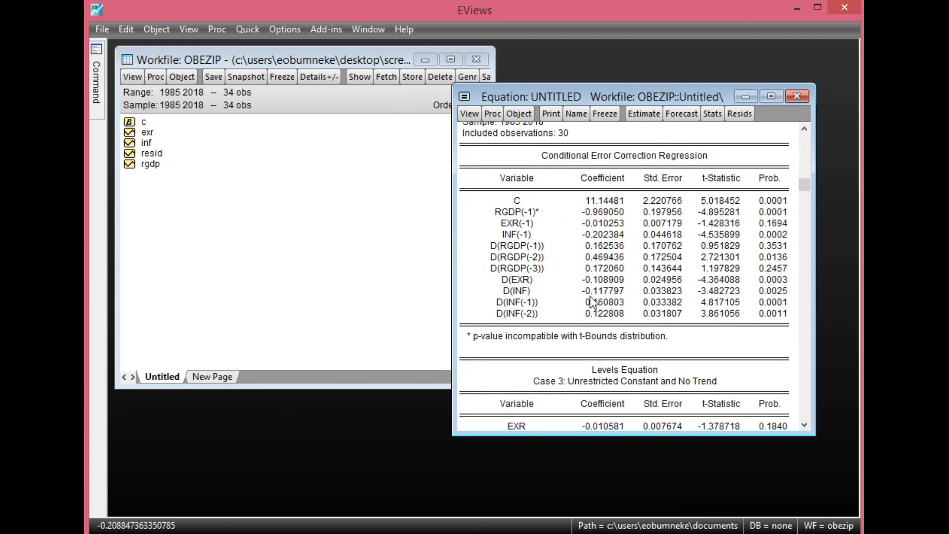
scroll(592, 301, "down", 3)
scroll(593, 301, "up", 5)
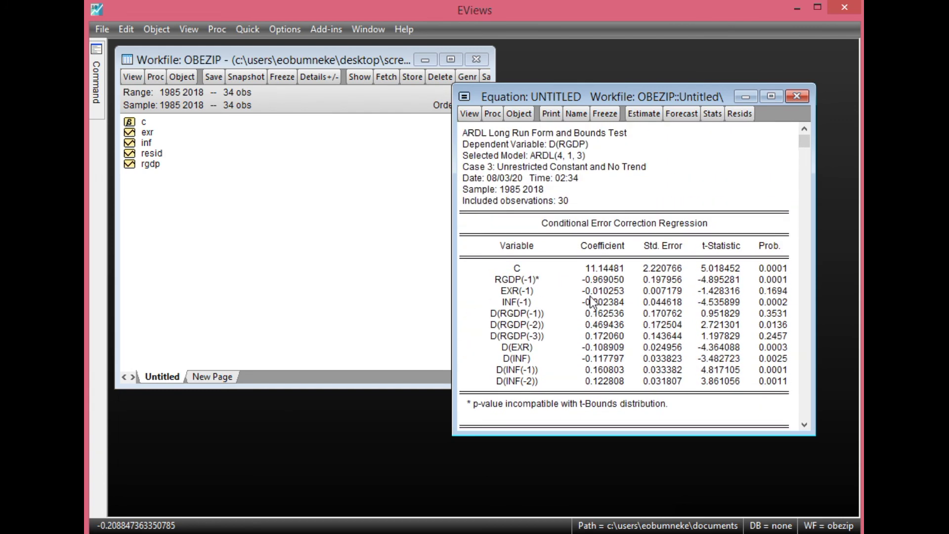